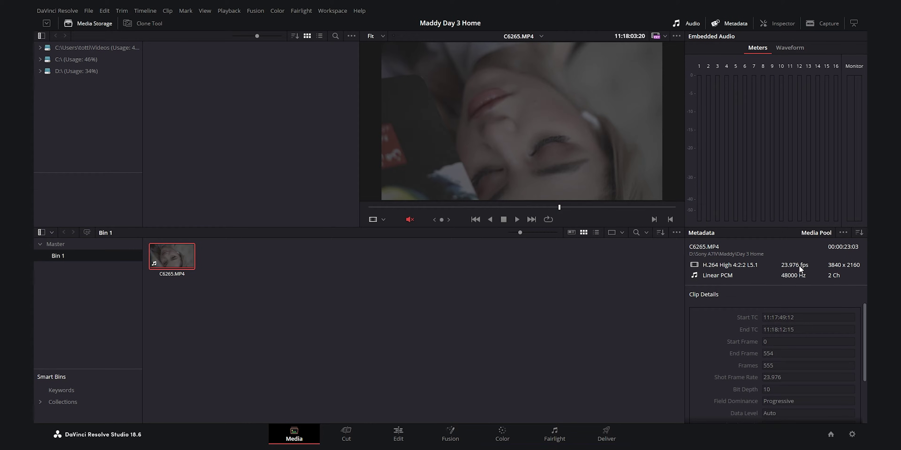
# - Check the video frame rate options in the clip attributes of C6265.MP4, leaving them unchanged
pyautogui.rightClick(165, 262)
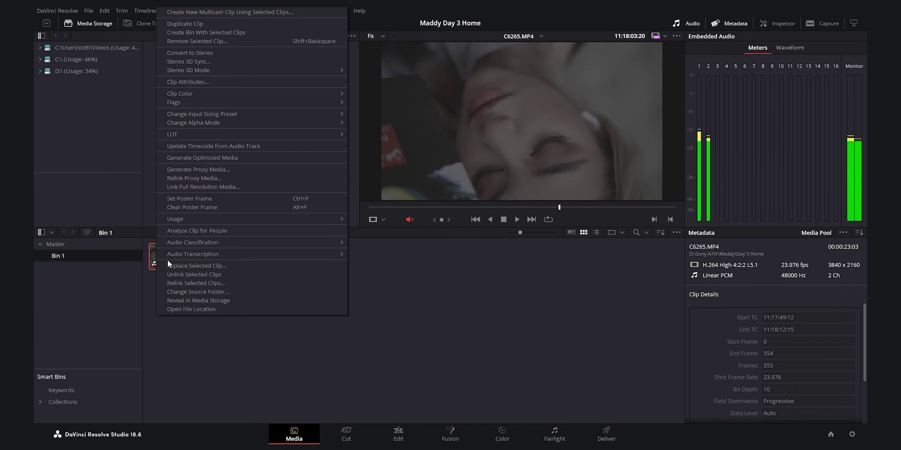
pyautogui.click(200, 82)
pyautogui.click(427, 104)
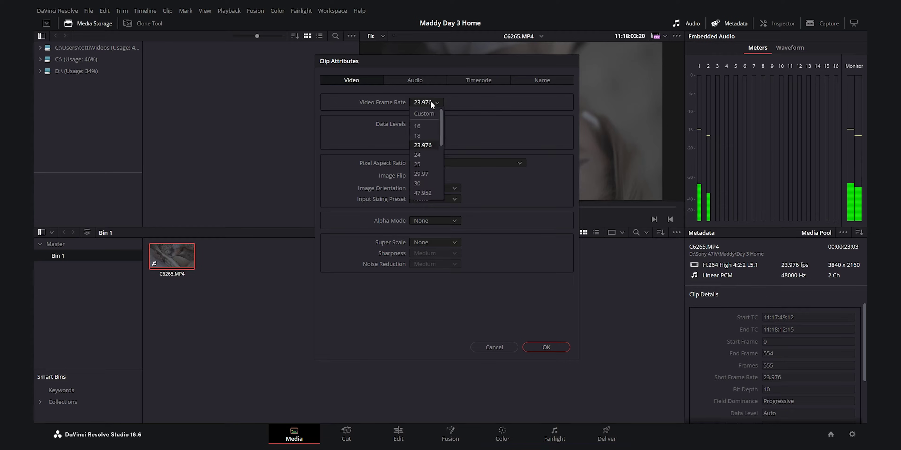
pyautogui.click(462, 102)
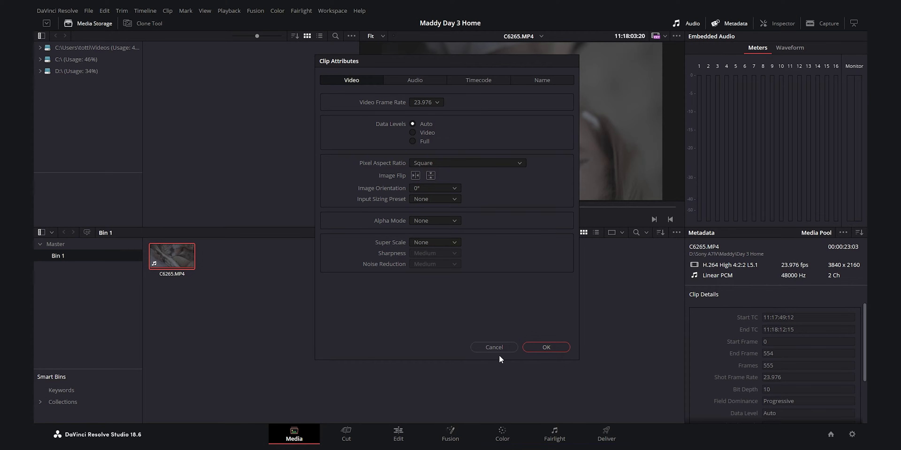
pyautogui.click(497, 348)
# - Create a new timeline from C6265.MP4 without project settings, using DaVinci WG/Intermediate as the timeline color space
pyautogui.rightClick(174, 253)
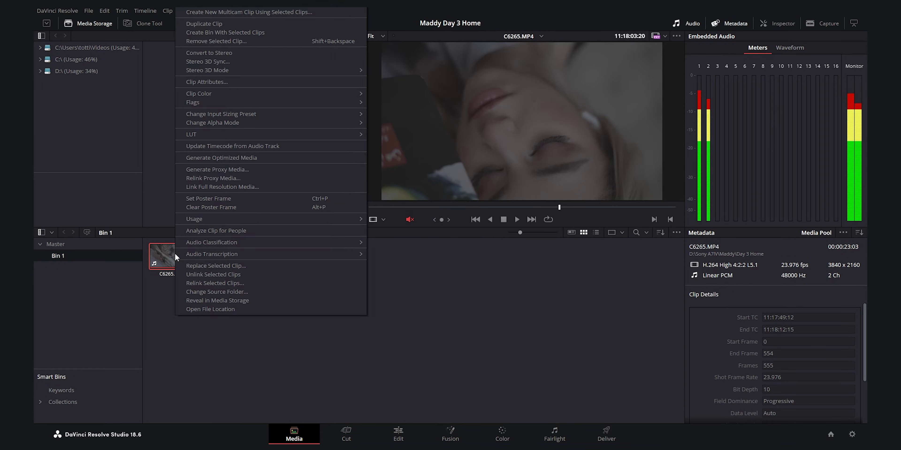
pyautogui.click(348, 16)
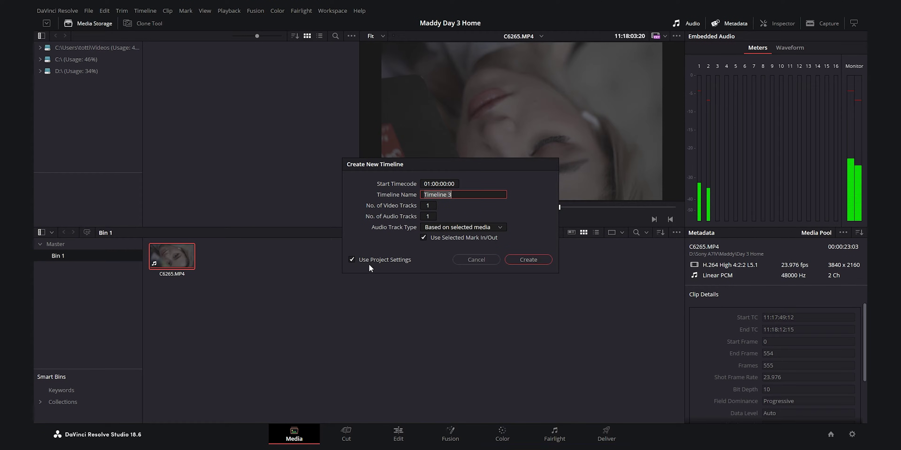
pyautogui.click(378, 261)
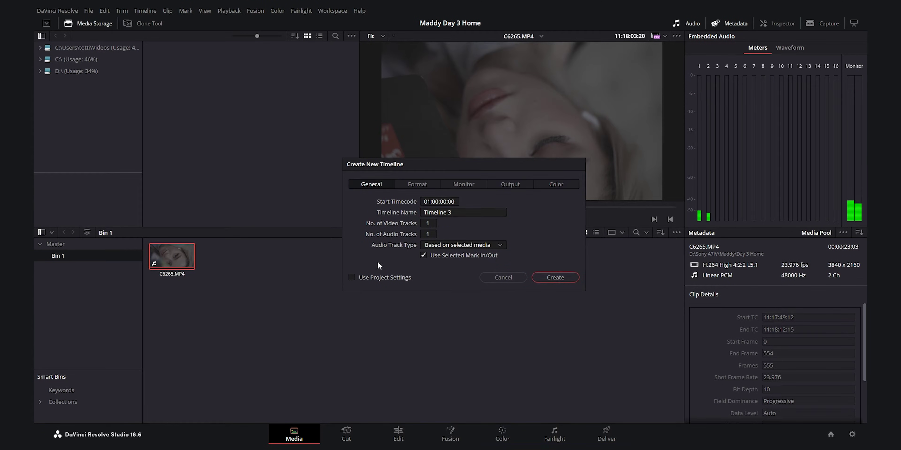
pyautogui.click(561, 184)
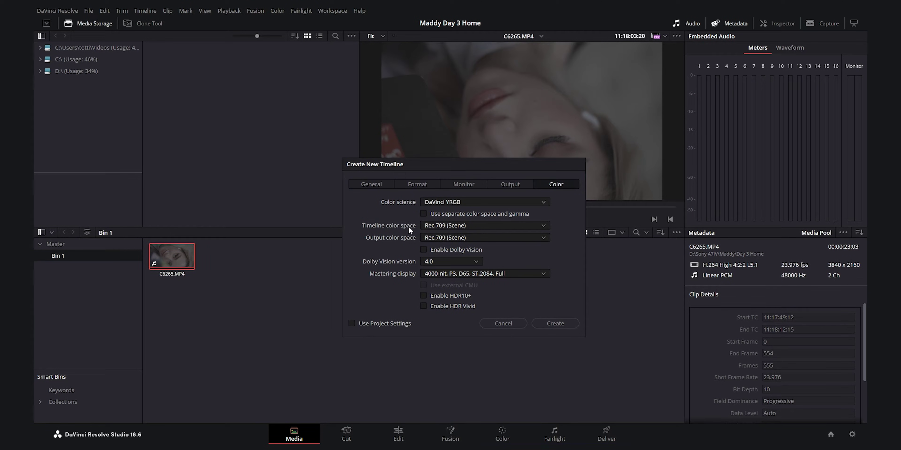
pyautogui.click(463, 226)
pyautogui.moveTo(547, 284); pyautogui.dragTo(551, 261)
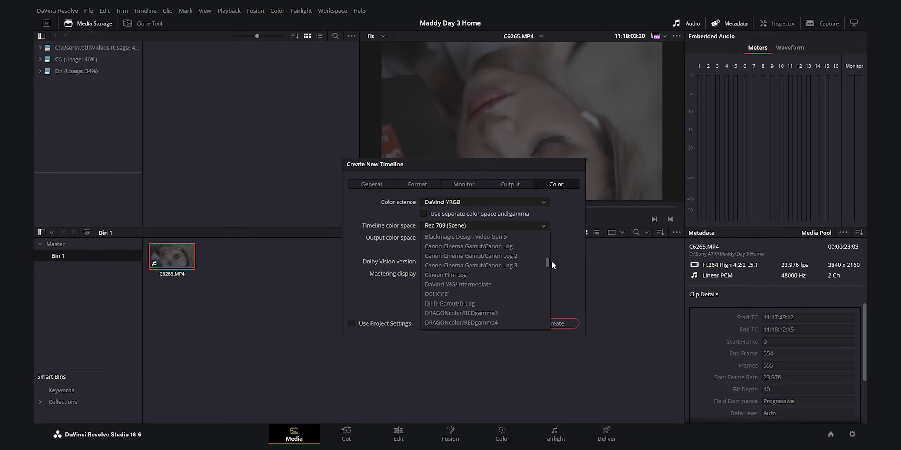
pyautogui.click(472, 285)
pyautogui.press('Return')
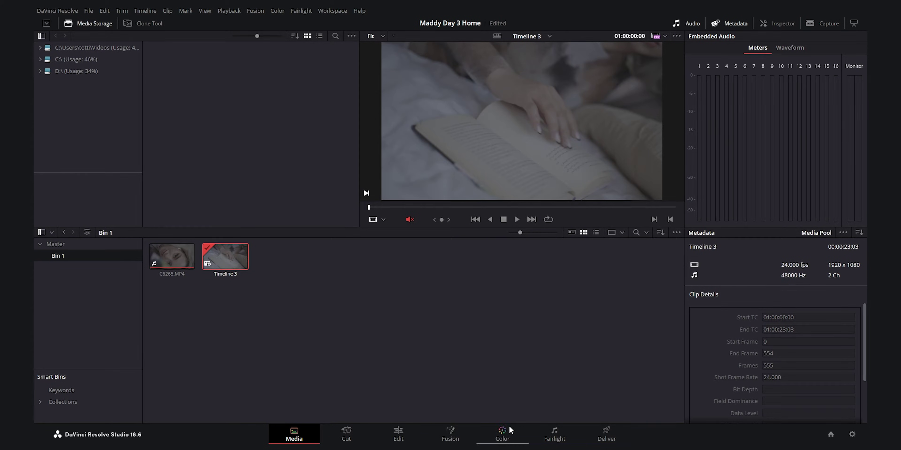
# - On the Color page, extend the clip's node tree to six serial nodes
pyautogui.click(503, 434)
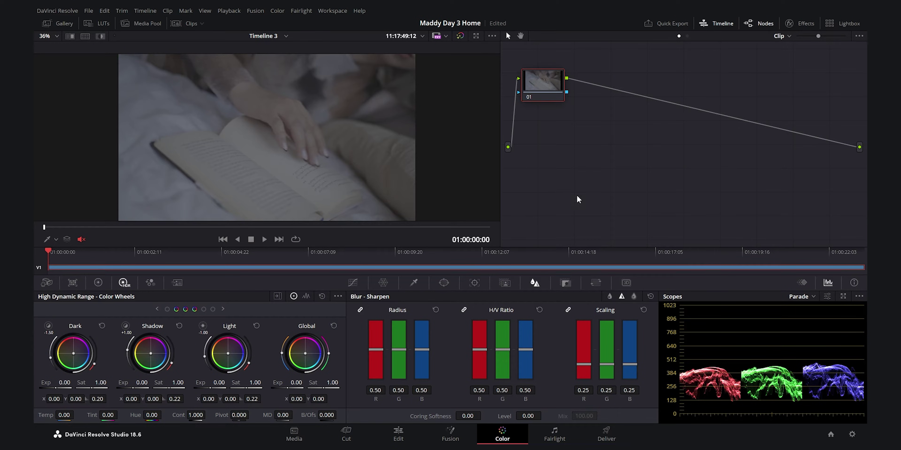
pyautogui.hotkey('alt', 's')
pyautogui.hotkey('alt', 's')
pyautogui.hotkey('alt', 's')
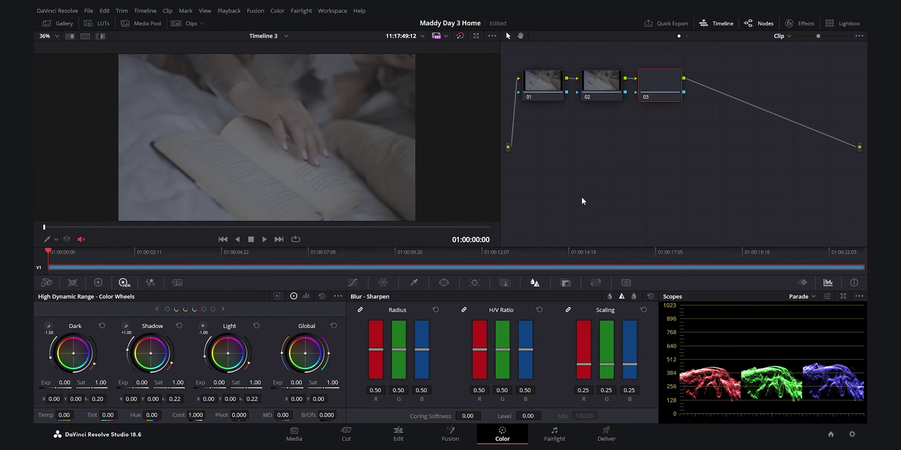
pyautogui.hotkey('alt', 's')
pyautogui.hotkey('alt', 'o')
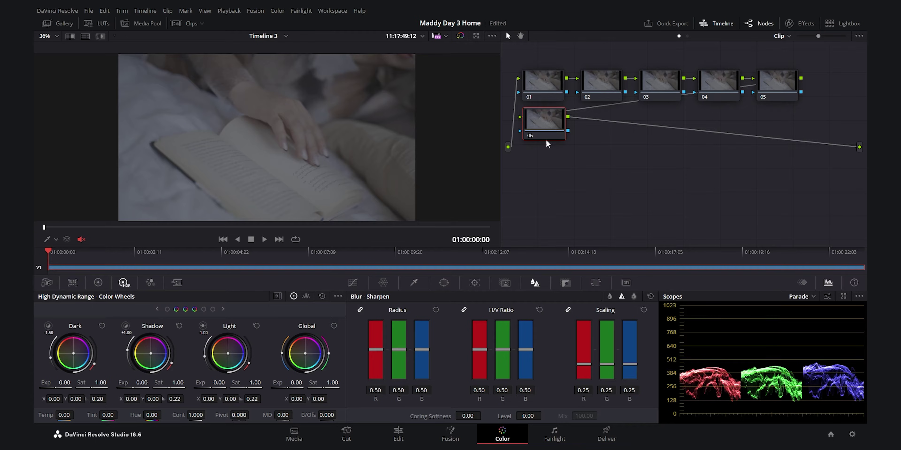
# - Label nodes 01 and 05 as CST
pyautogui.rightClick(540, 75)
pyautogui.click(570, 97)
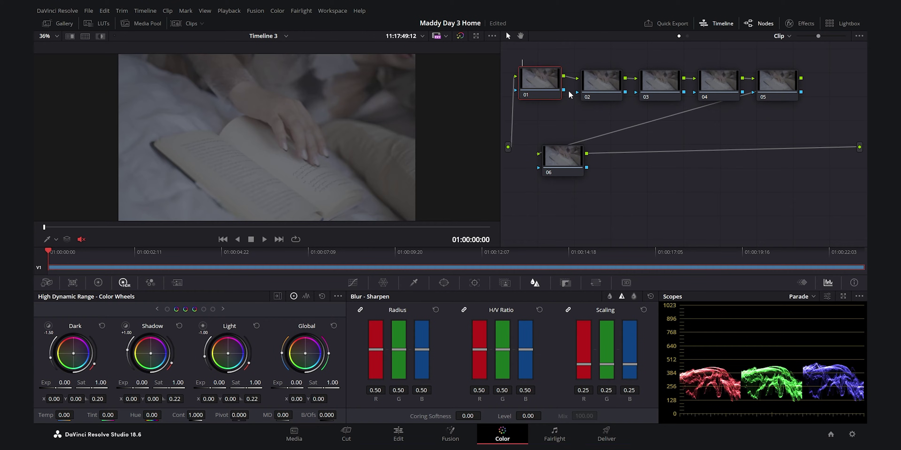
pyautogui.write('CST')
pyautogui.press('Return')
pyautogui.rightClick(773, 80)
pyautogui.click(796, 95)
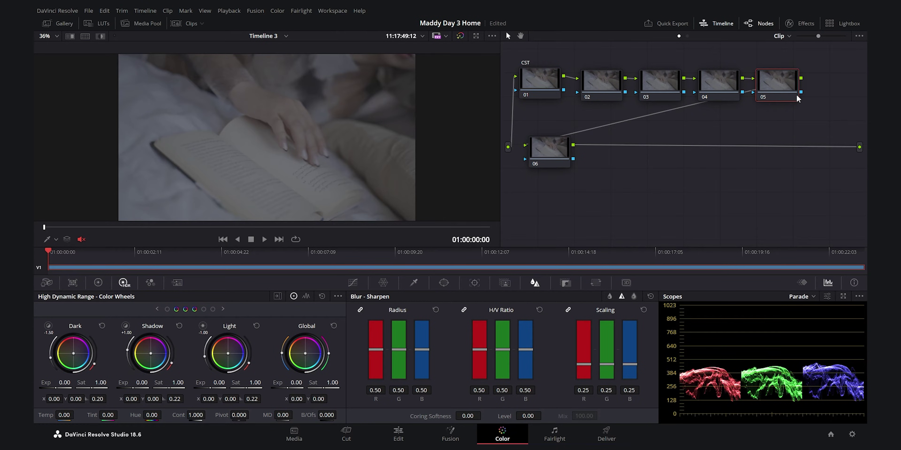
# - Label node 02 as EXP and WB and node 03 as Vig
pyautogui.rightClick(601, 83)
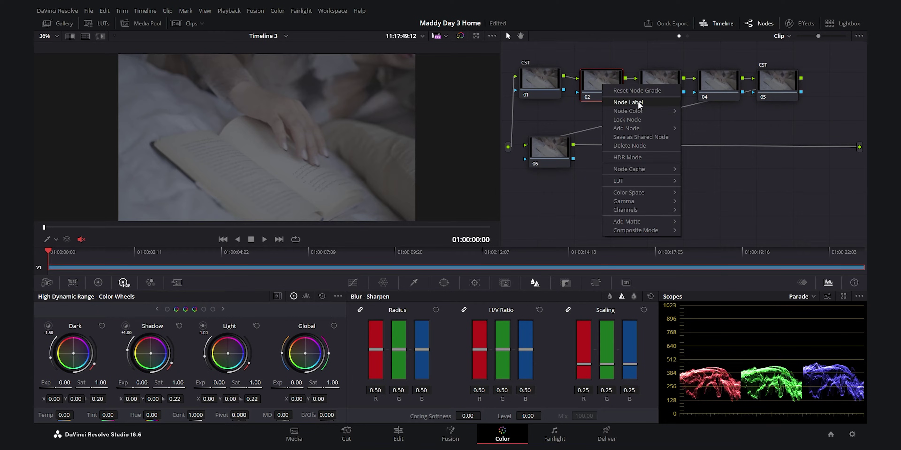
pyautogui.click(638, 102)
pyautogui.write('EXP and WB')
pyautogui.press('Return')
pyautogui.rightClick(663, 88)
pyautogui.click(703, 104)
pyautogui.write('Vig')
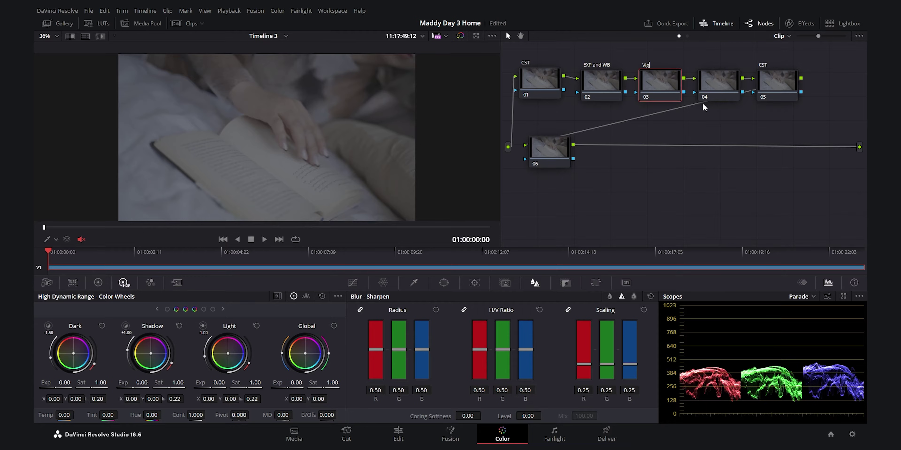
pyautogui.press('Return')
# - Label node 04 as Sharpen and node 06 as Dehancer
pyautogui.rightClick(721, 81)
pyautogui.click(752, 101)
pyautogui.write('Saarpen')
pyautogui.press('Return')
pyautogui.rightClick(548, 147)
pyautogui.click(580, 166)
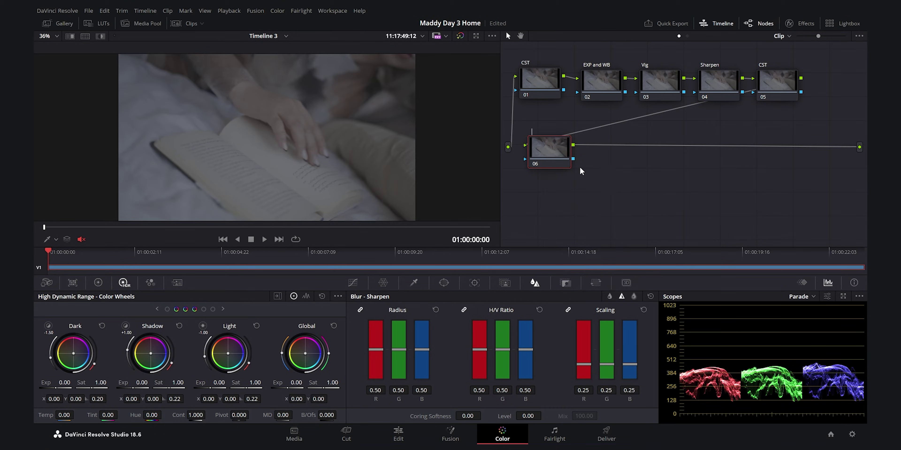
pyautogui.write('Dehancer')
pyautogui.press('Return')
# - Apply the Color Space Transform effect to the first CST node
pyautogui.click(526, 81)
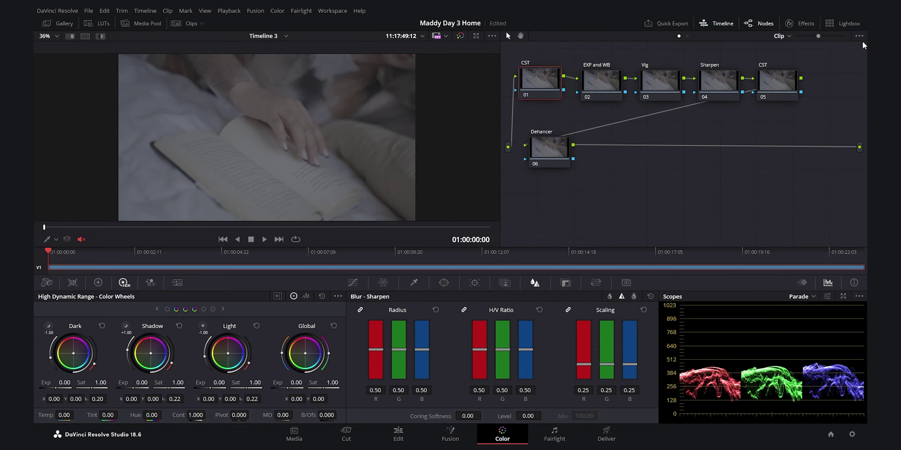
pyautogui.click(802, 24)
pyautogui.scroll(-2, 777, 196)
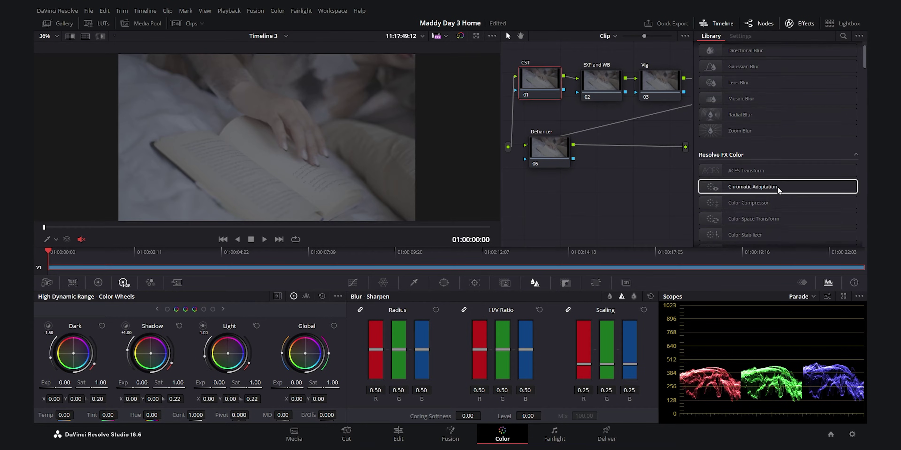
pyautogui.moveTo(758, 189); pyautogui.dragTo(530, 78)
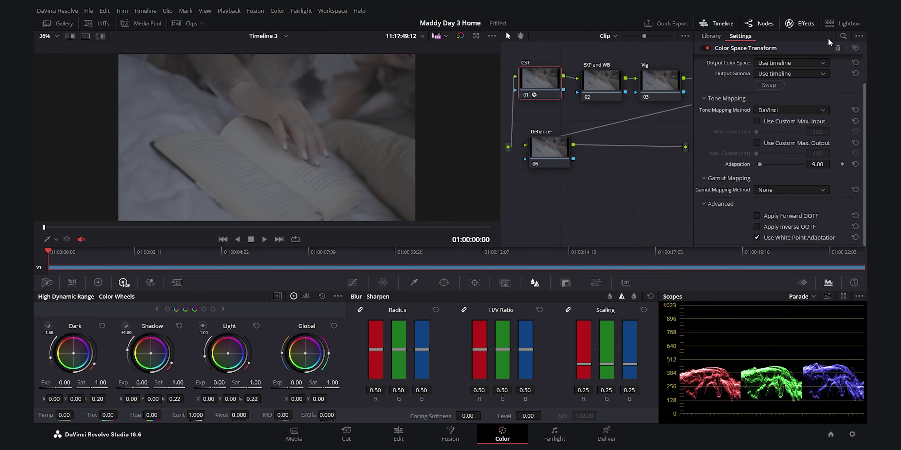
# - Move CST node 05 below the first row of nodes and apply the Color Space Transform effect to it
pyautogui.click(803, 24)
pyautogui.moveTo(779, 83); pyautogui.dragTo(577, 151)
pyautogui.click(807, 22)
pyautogui.moveTo(752, 189); pyautogui.dragTo(569, 155)
# - Set the first CST node's input color space to Sony S-Gamut3 and its input gamma to Sony S-Log3
pyautogui.click(538, 83)
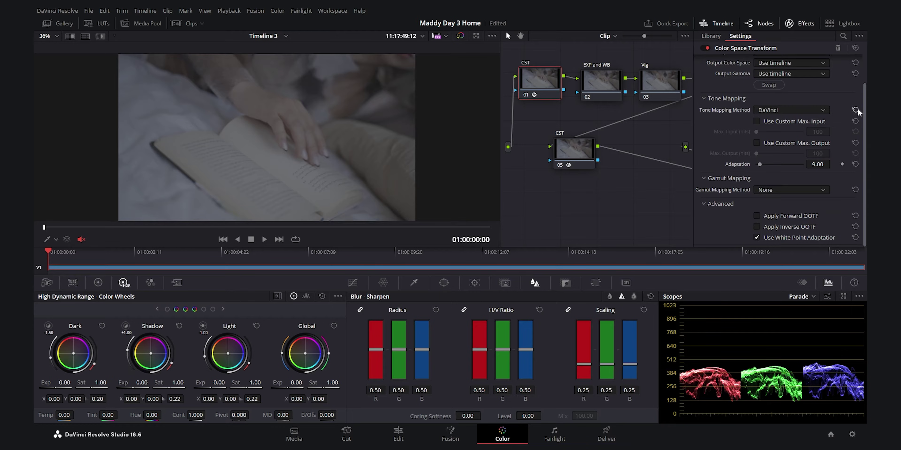
pyautogui.scroll(2, 843, 120)
pyautogui.click(785, 72)
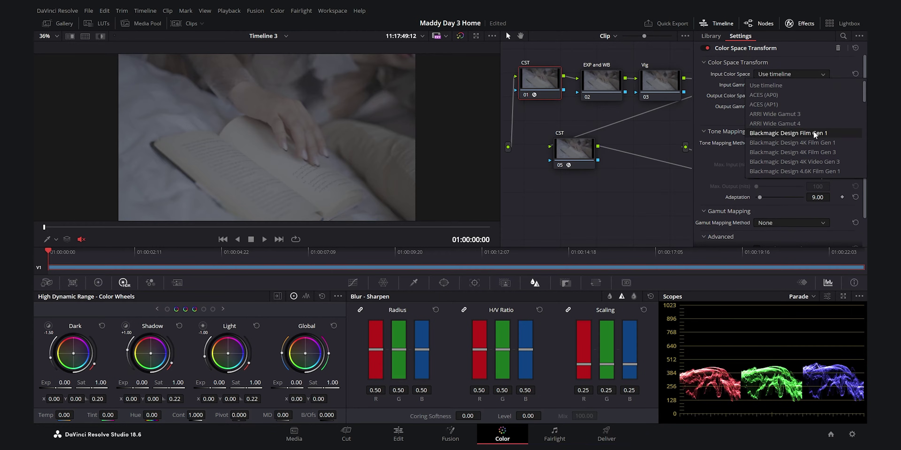
pyautogui.scroll(-3, 817, 139)
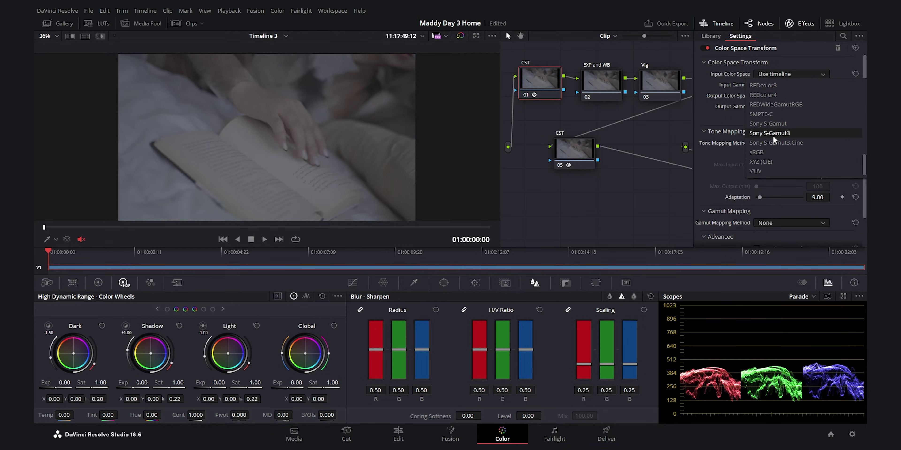
pyautogui.click(785, 133)
pyautogui.click(790, 84)
pyautogui.scroll(-5, 814, 147)
pyautogui.scroll(-5, 814, 155)
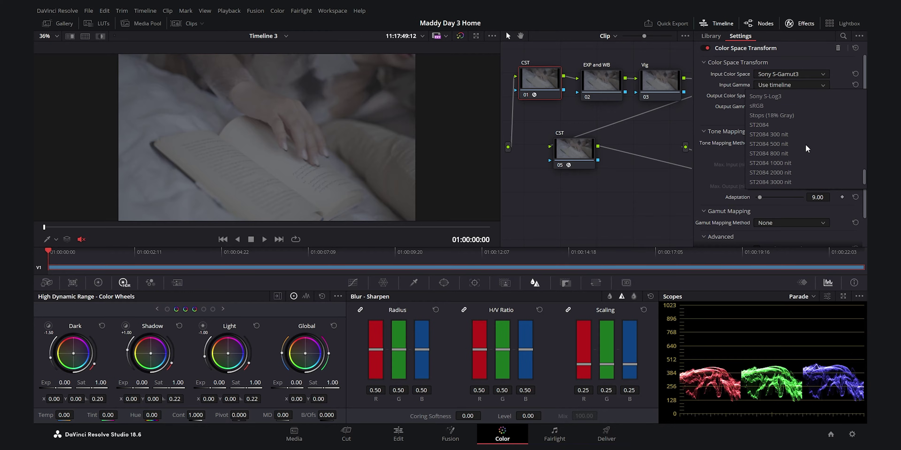
pyautogui.click(786, 97)
# - Set the first CST node's output color space to DaVinci Wide Gamut and its output gamma to DaVinci Intermediate
pyautogui.click(789, 95)
pyautogui.scroll(-5, 865, 121)
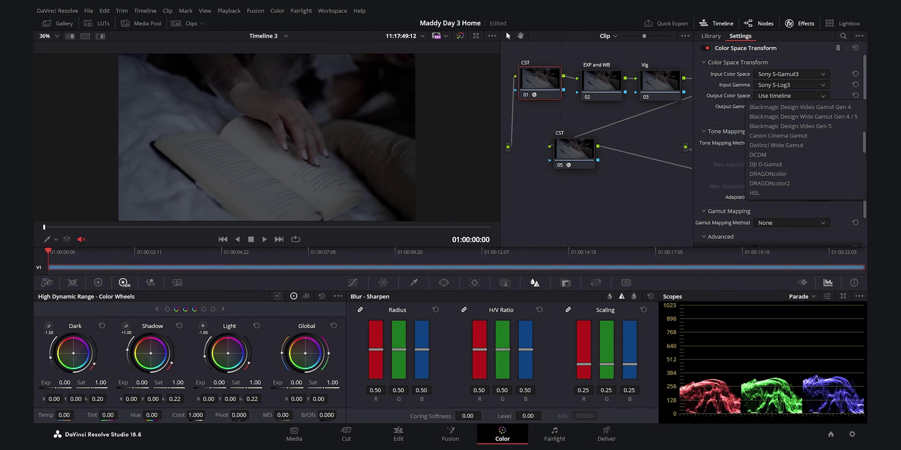
pyautogui.click(776, 145)
pyautogui.click(789, 106)
pyautogui.scroll(-3, 865, 150)
pyautogui.scroll(-2, 866, 150)
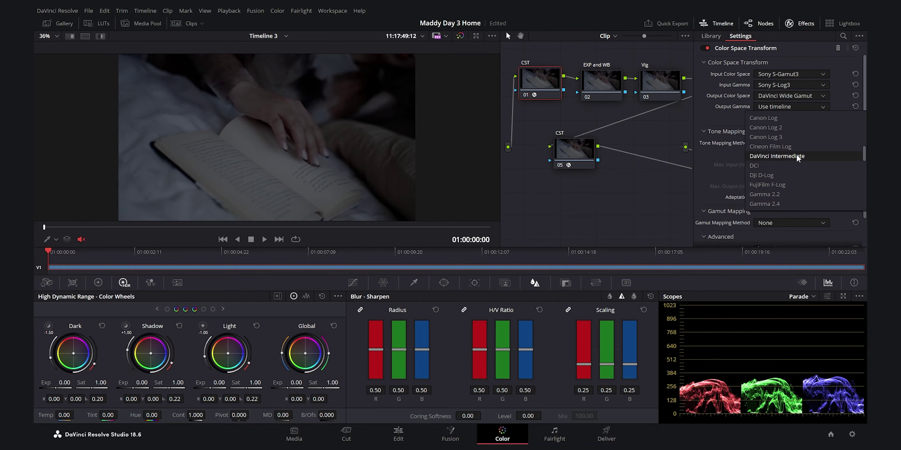
pyautogui.click(795, 155)
# - Set CST node 05's input color space to DaVinci Wide Gamut and its input gamma to DaVinci Intermediate
pyautogui.click(800, 23)
pyautogui.click(578, 153)
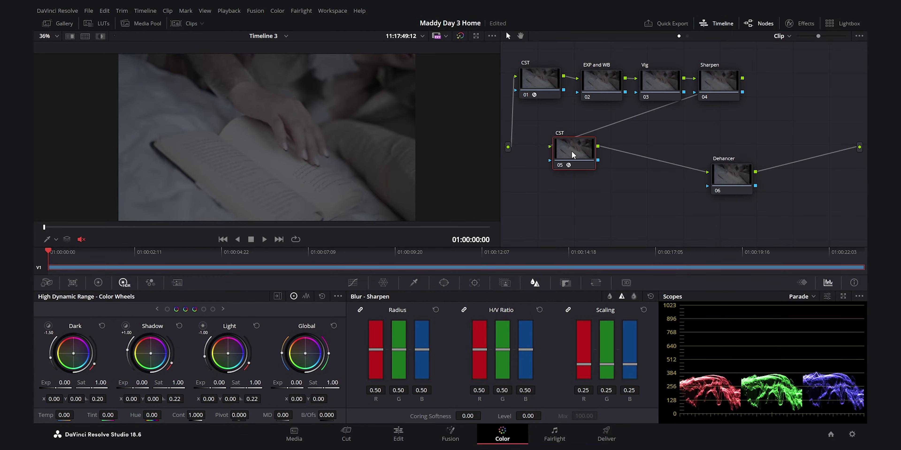
pyautogui.click(800, 24)
pyautogui.click(791, 74)
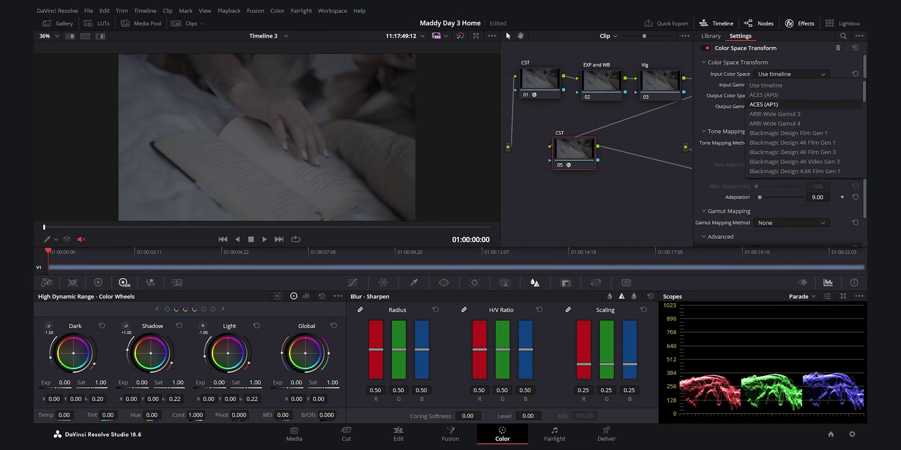
pyautogui.scroll(-6, 865, 92)
pyautogui.click(797, 128)
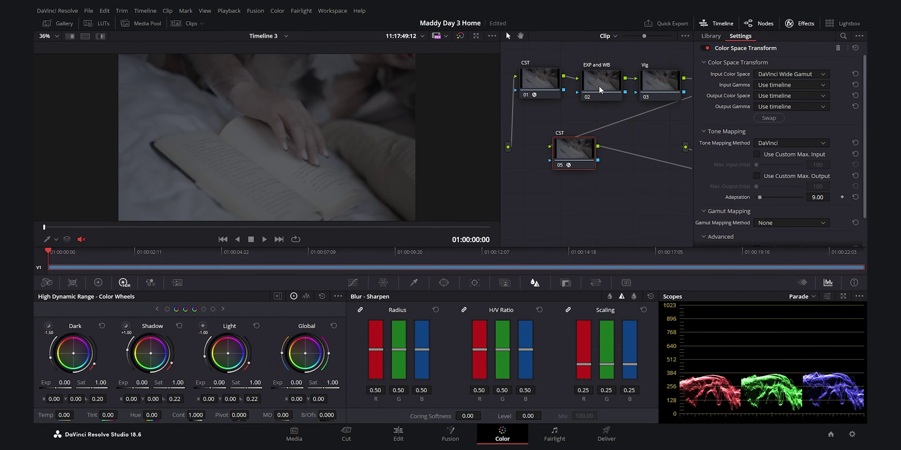
pyautogui.moveTo(573, 155); pyautogui.dragTo(570, 154)
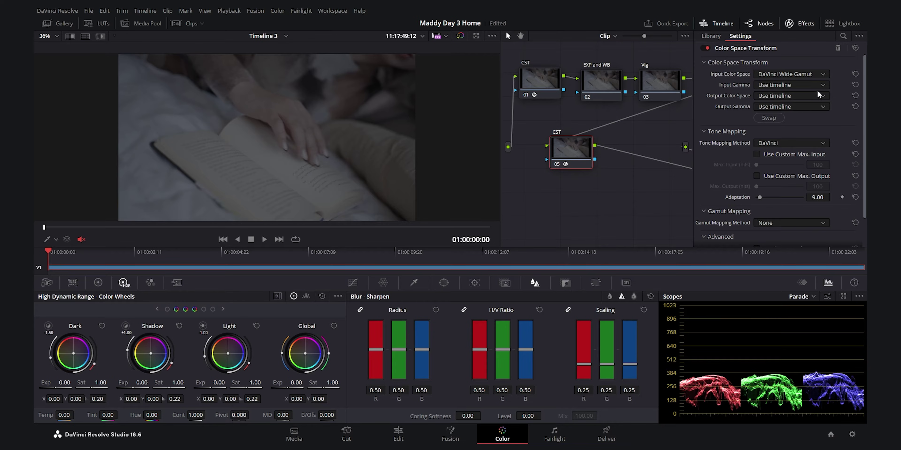
pyautogui.click(798, 87)
pyautogui.scroll(-4, 864, 101)
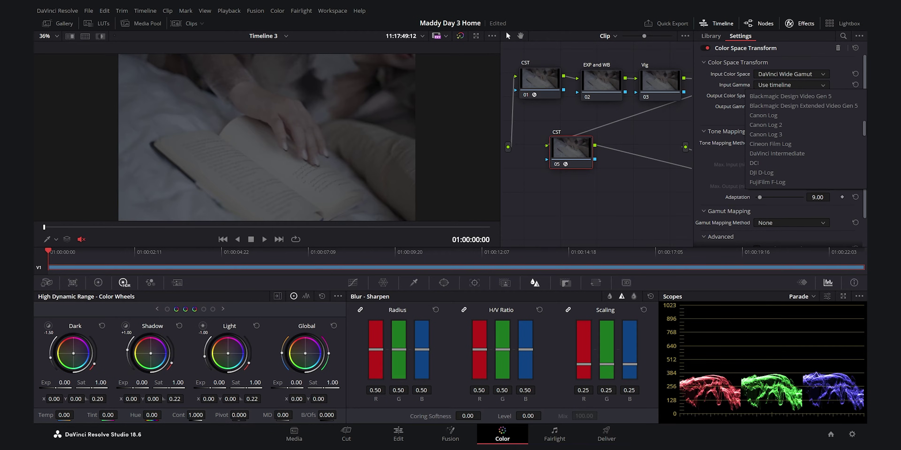
pyautogui.click(779, 155)
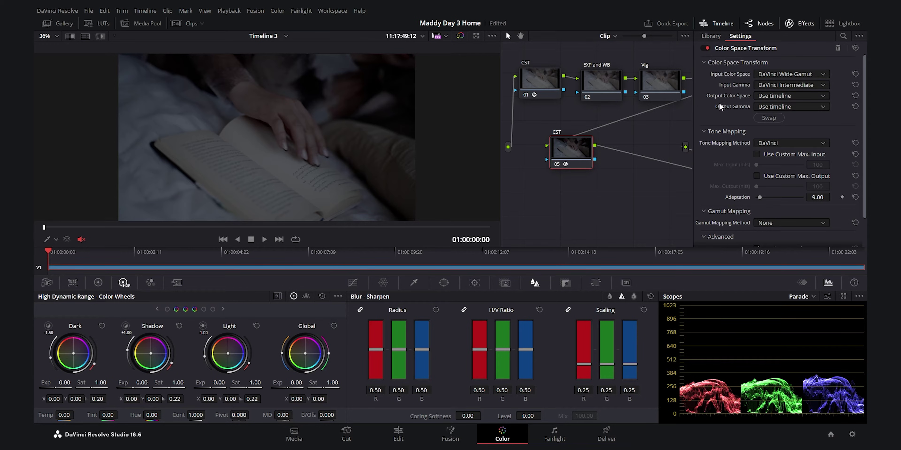
# - Set CST node 05's output color space and output gamma to Rec.709
pyautogui.click(791, 96)
pyautogui.scroll(-10, 865, 119)
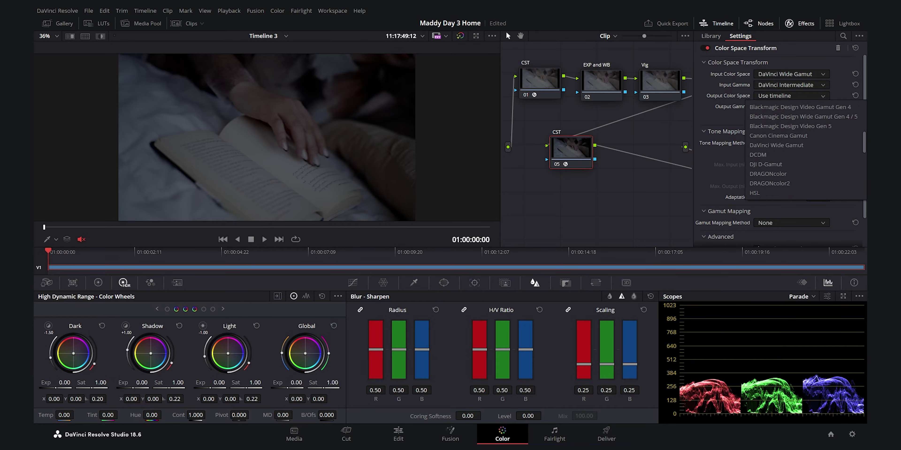
pyautogui.scroll(1, 785, 126)
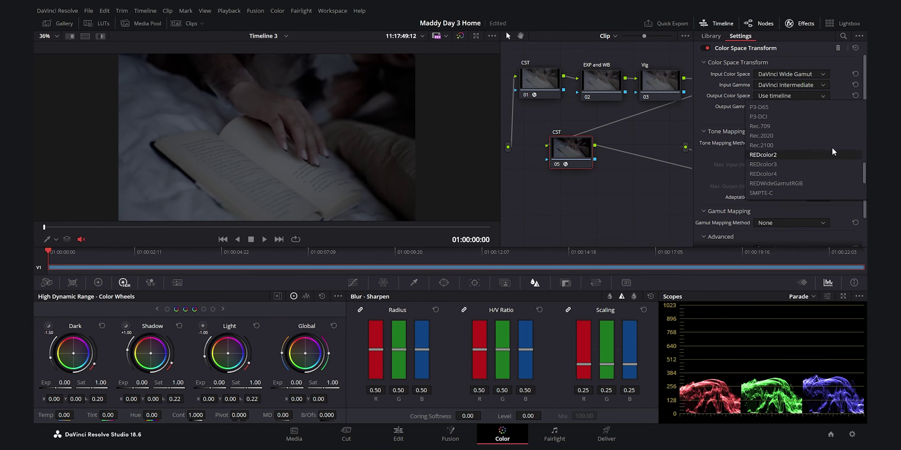
pyautogui.click(785, 123)
pyautogui.click(786, 108)
pyautogui.scroll(-10, 865, 123)
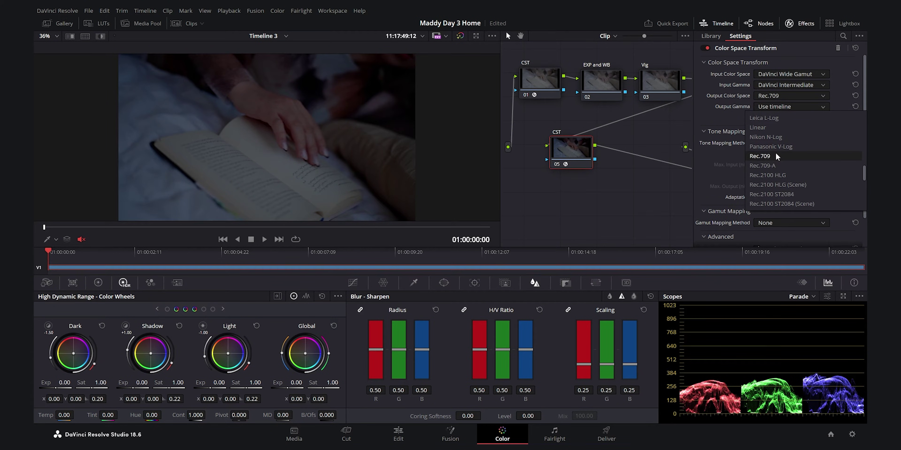
pyautogui.click(773, 157)
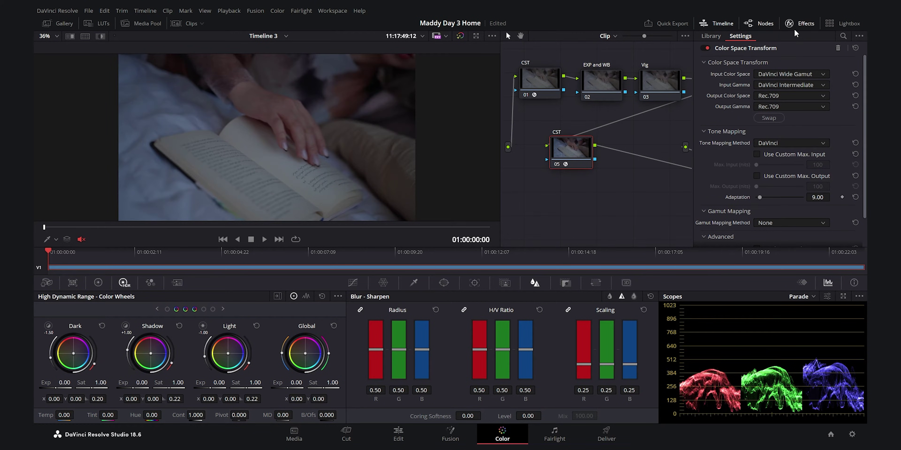
pyautogui.click(804, 24)
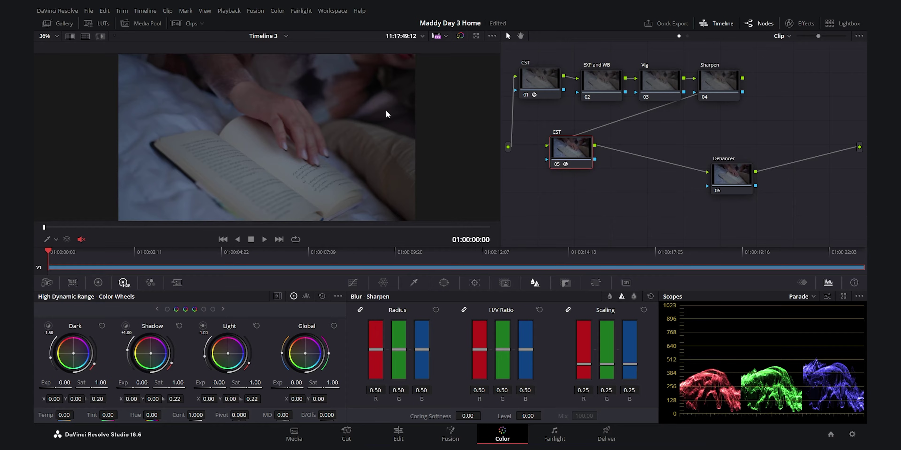
# - Preview the frame at 01:00:06:15 full screen and save the project
pyautogui.moveTo(114, 228); pyautogui.dragTo(172, 228)
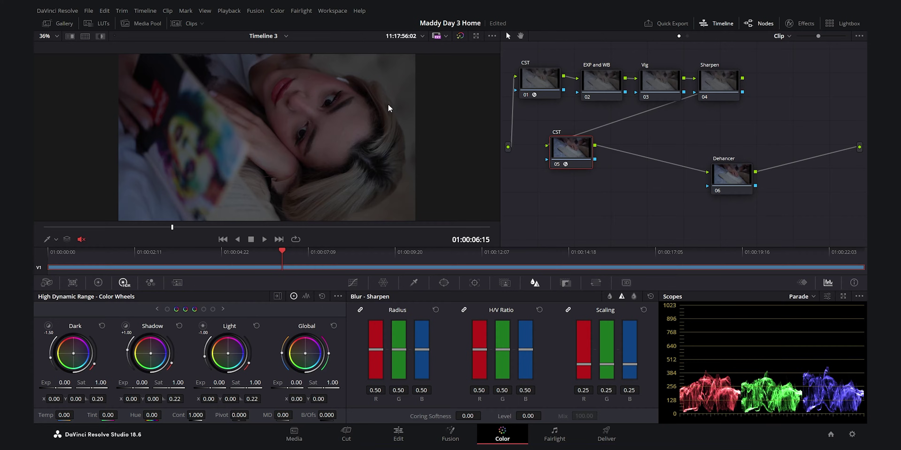
pyautogui.hotkey('ctrl', 'f')
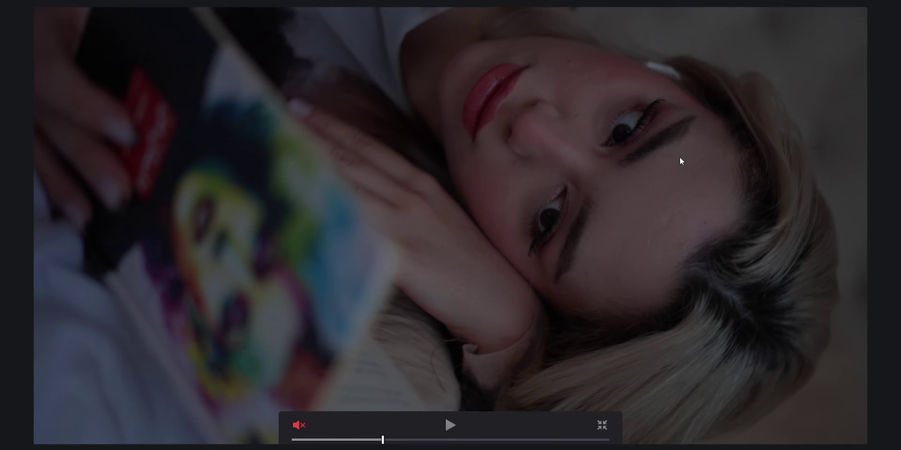
pyautogui.hotkey('ctrl', 'f')
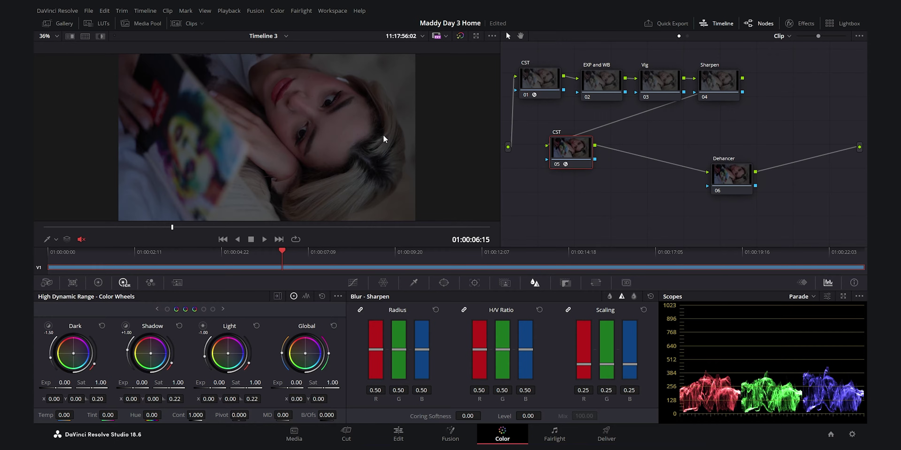
pyautogui.hotkey('ctrl', 's')
# - On the EXP and WB node, raise the HDR global exposure to 0.10 and warm the temperature to about 1370
pyautogui.click(598, 89)
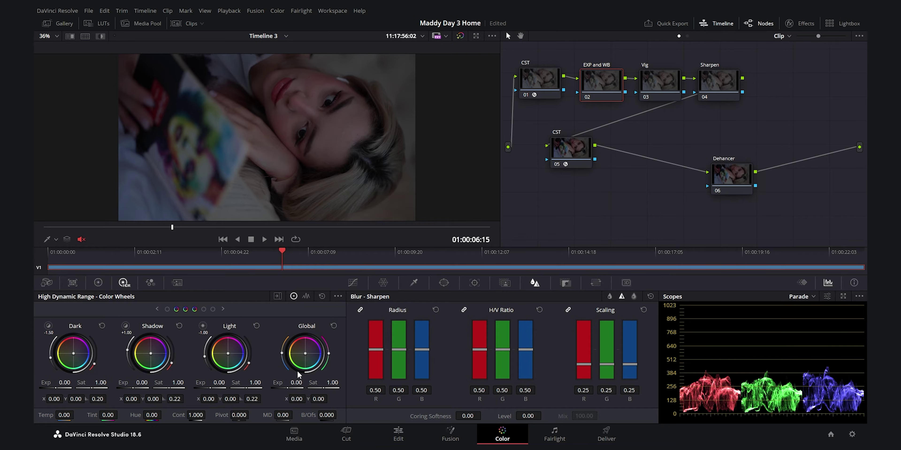
pyautogui.moveTo(286, 388); pyautogui.dragTo(294, 387)
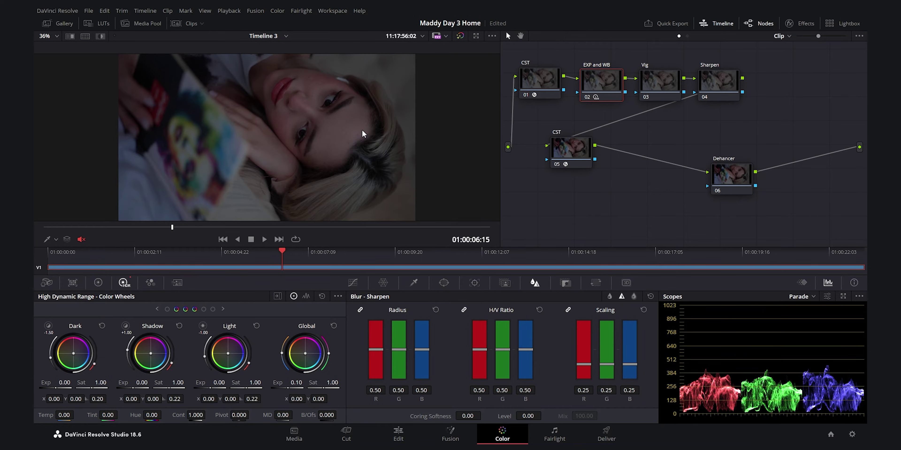
pyautogui.moveTo(49, 416); pyautogui.dragTo(76, 415)
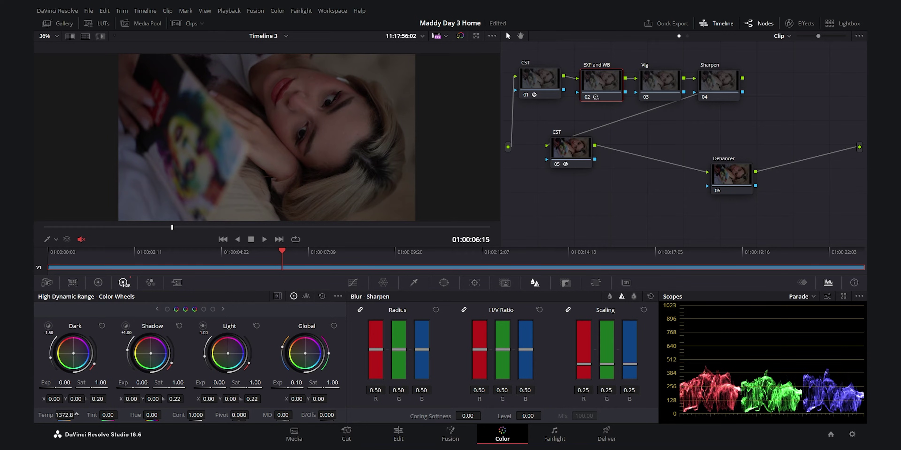
pyautogui.moveTo(76, 415); pyautogui.dragTo(105, 415)
pyautogui.moveTo(105, 415); pyautogui.dragTo(105, 415)
# - Soften the skin on the EXP and WB node by setting the primaries' Mid/Detail to -35
pyautogui.click(98, 283)
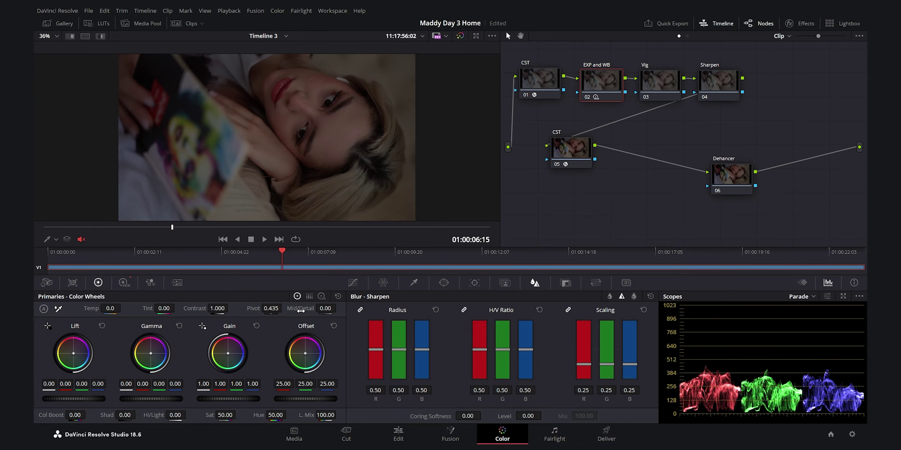
pyautogui.scroll(5, 366, 95)
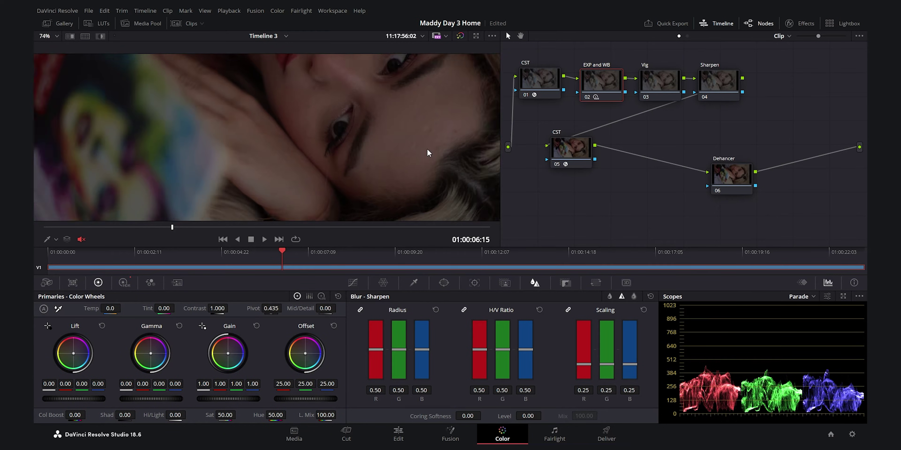
pyautogui.moveTo(325, 308)
pyautogui.mouseDown()
pyautogui.moveTo(313, 309)
pyautogui.moveTo(324, 308)
pyautogui.mouseUp()
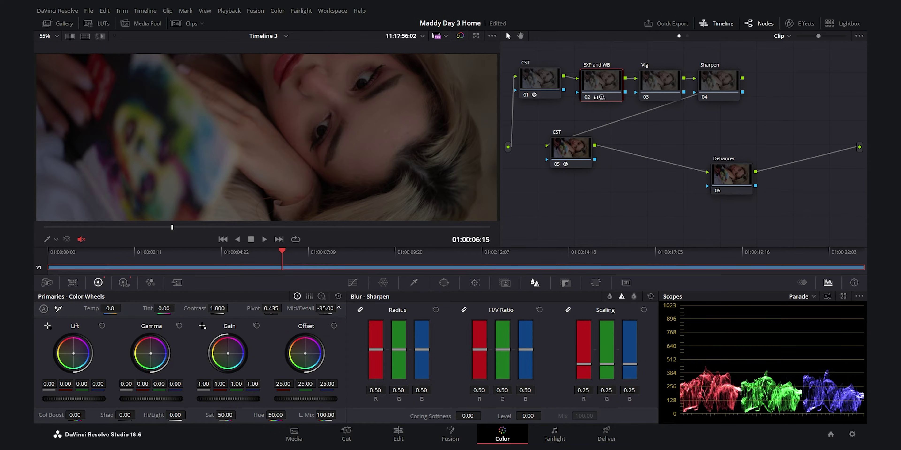
pyautogui.scroll(5, 414, 58)
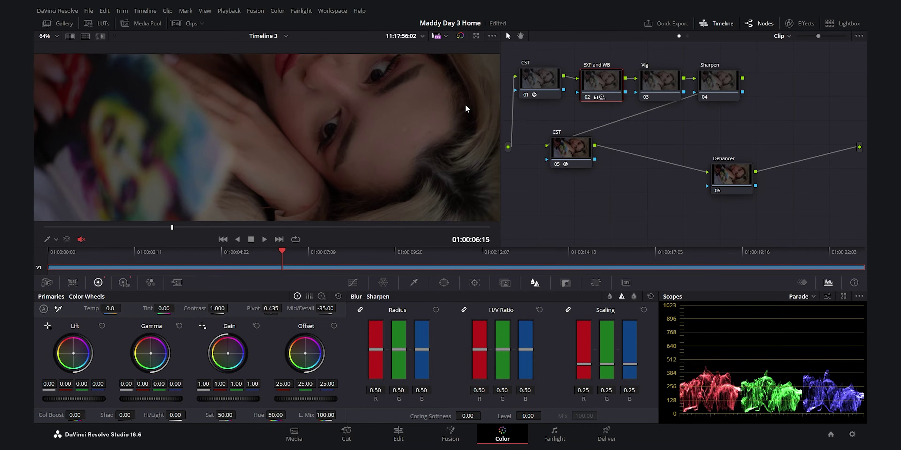
pyautogui.scroll(-5, 375, 100)
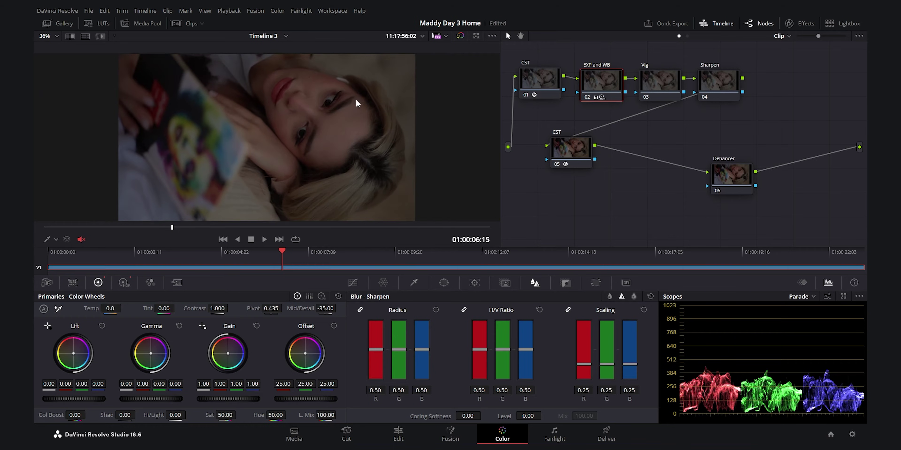
pyautogui.scroll(-1, 474, 130)
# - Add a circular window to the Vig node, enlarge it to the frame's edges and set Soft 1 to about 12.27
pyautogui.click(666, 81)
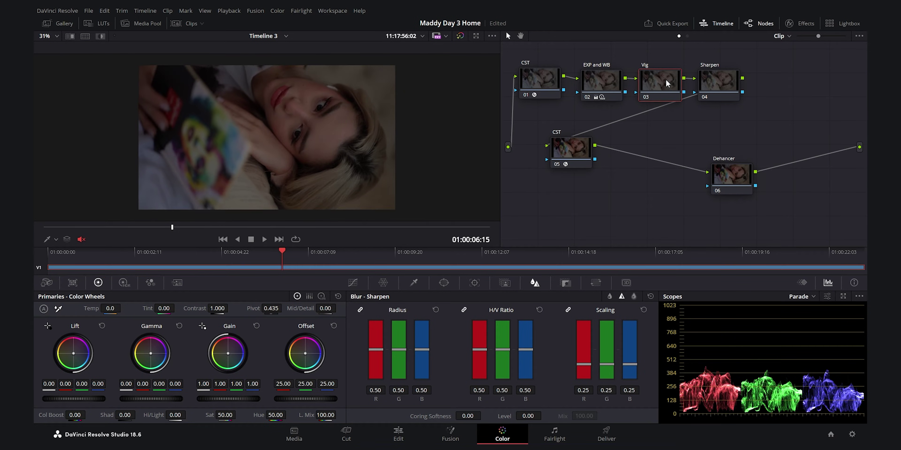
pyautogui.click(443, 283)
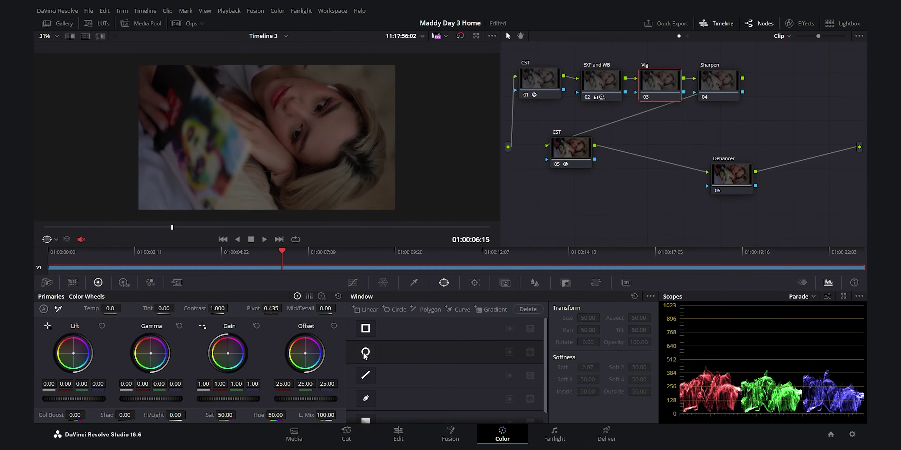
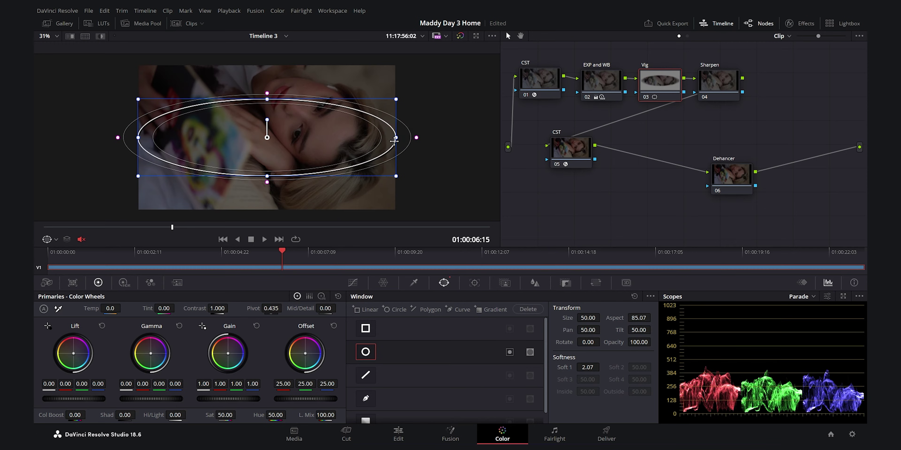
pyautogui.moveTo(267, 176); pyautogui.dragTo(268, 215)
pyautogui.moveTo(587, 367); pyautogui.dragTo(602, 367)
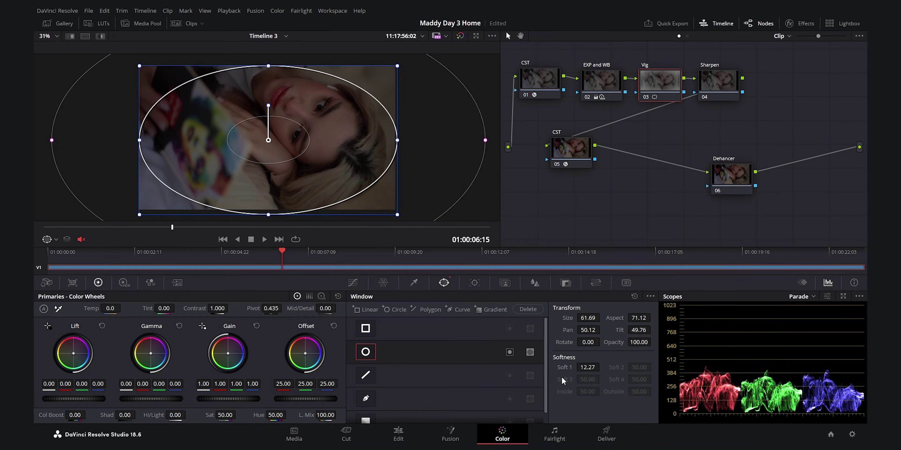
# - Invert the Vig node's circular window and darken the area outside it by lowering the middle of the custom curve
pyautogui.click(510, 352)
pyautogui.click(353, 282)
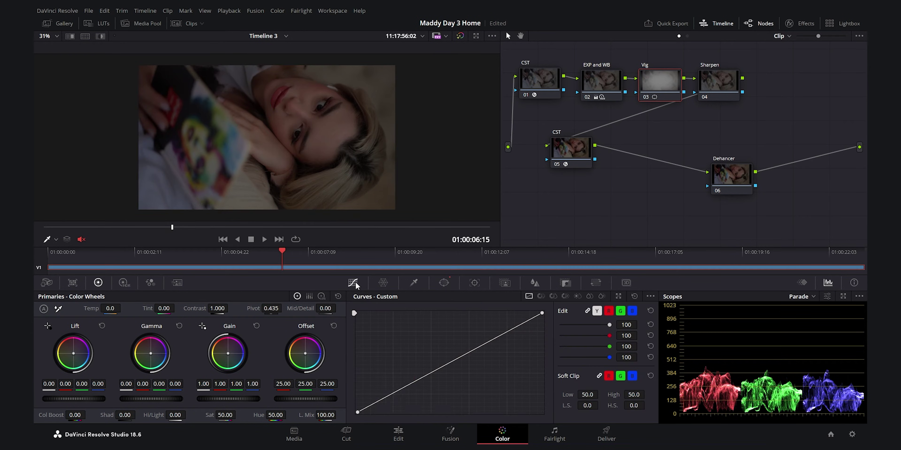
pyautogui.moveTo(454, 361); pyautogui.dragTo(462, 370)
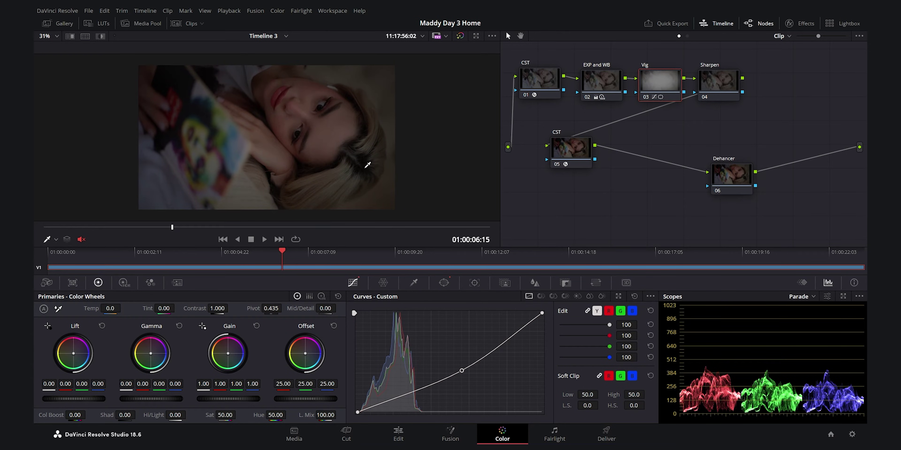
# - Set the Sharpen node's sharpening radius to 0.47 on all channels and preview the frame full screen
pyautogui.click(717, 83)
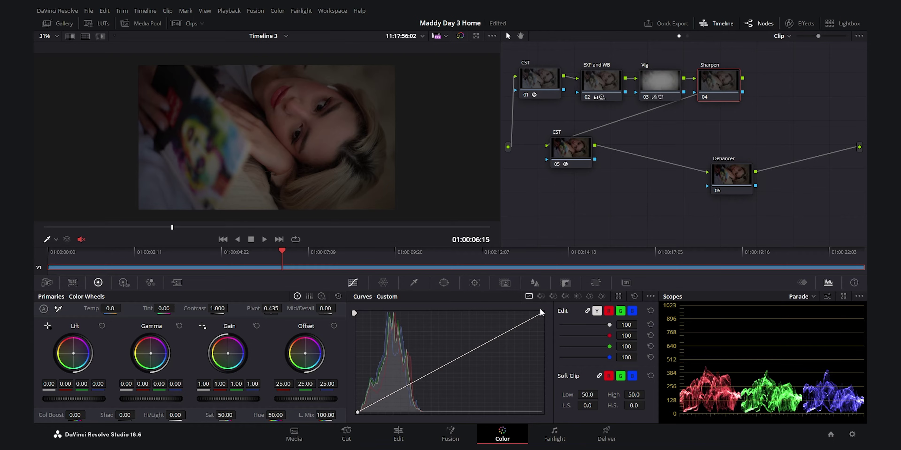
pyautogui.click(535, 282)
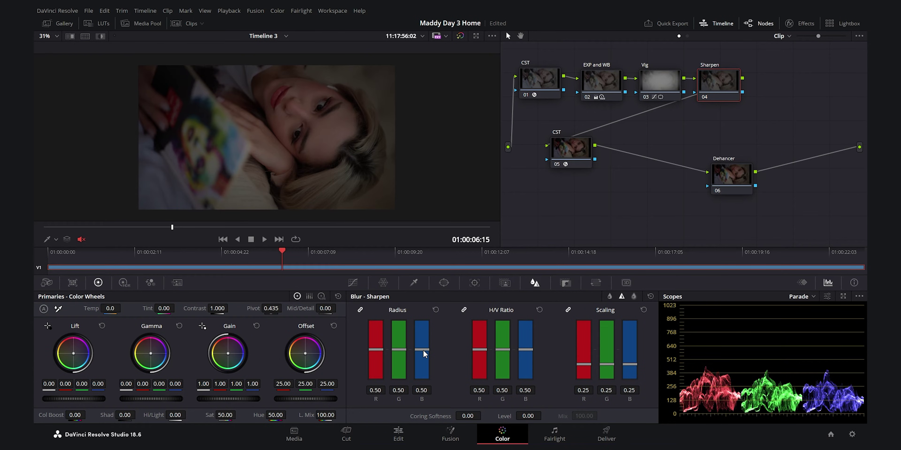
pyautogui.moveTo(423, 351); pyautogui.dragTo(424, 352)
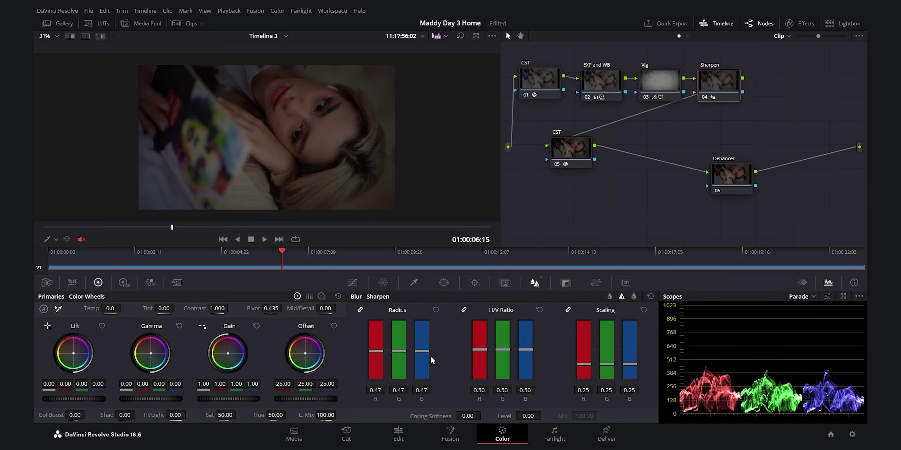
pyautogui.press('p')
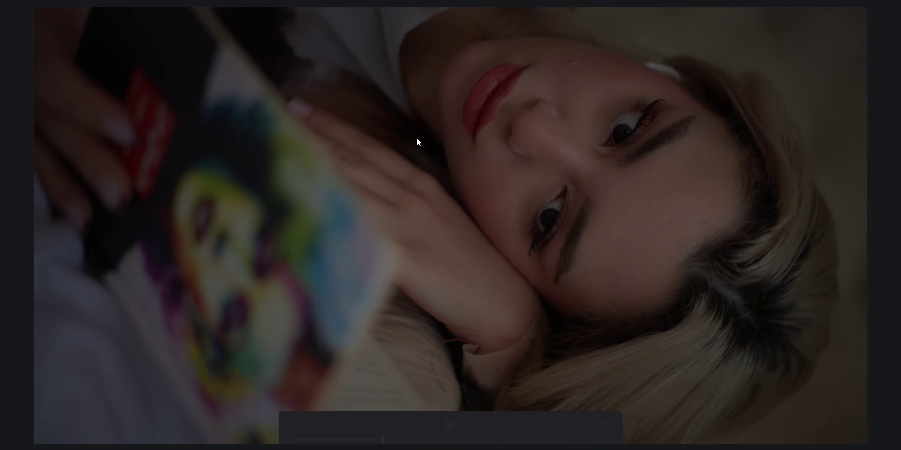
pyautogui.press('p')
# - Fine-tune the Sharpen node's radius against a close-up of the eye and check the frame full screen
pyautogui.scroll(6, 360, 104)
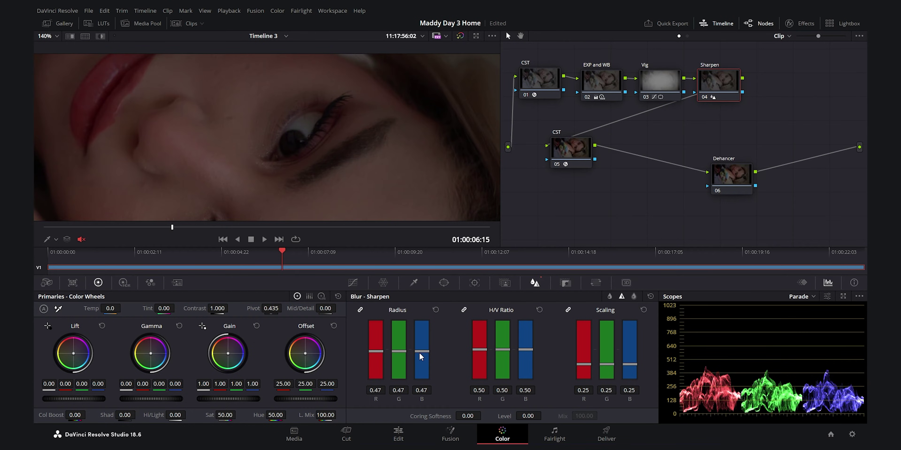
pyautogui.moveTo(419, 351); pyautogui.dragTo(420, 351)
pyautogui.hotkey('ctrl', 'f')
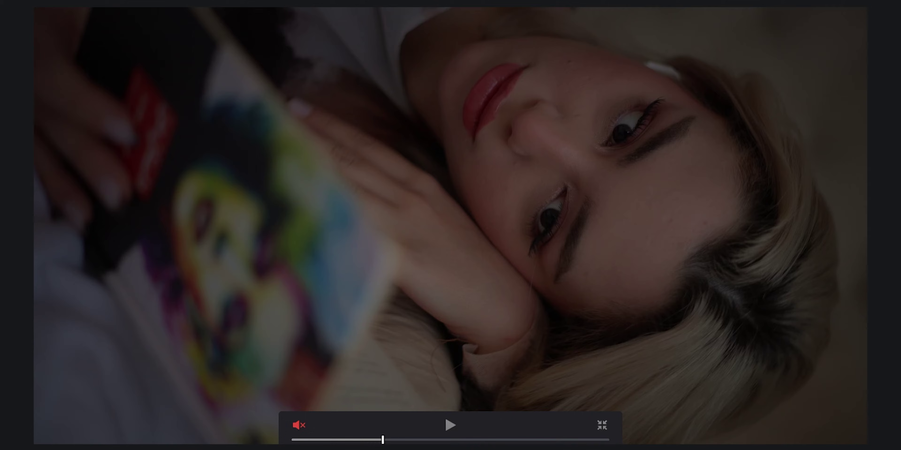
pyautogui.moveTo(349, 138)
pyautogui.hotkey('ctrl', 'f')
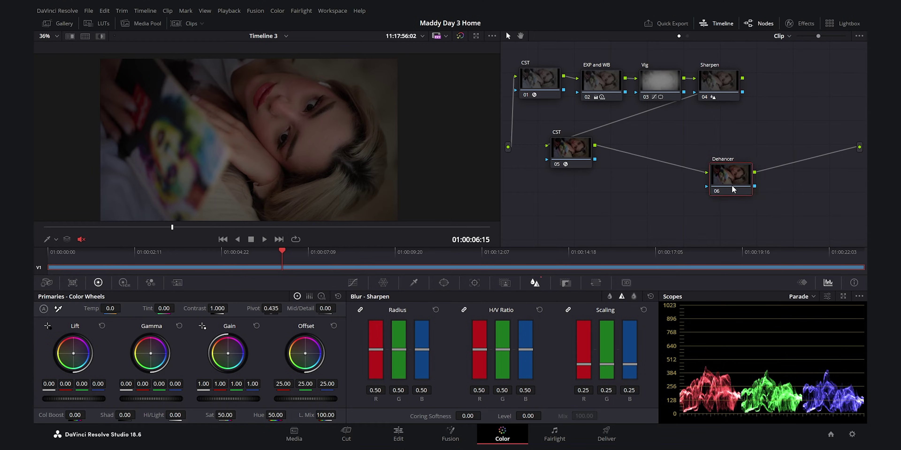
# - Place the Dehancer node beside CST node 05 and apply the Dehancer Pro 7.1.4 effect to it
pyautogui.moveTo(732, 185); pyautogui.dragTo(632, 157)
pyautogui.click(797, 23)
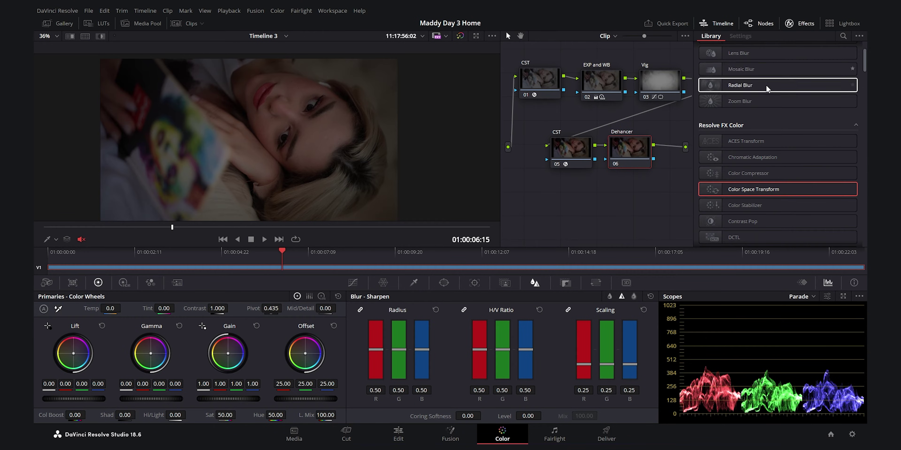
pyautogui.scroll(2, 744, 85)
pyautogui.click(844, 35)
pyautogui.write('deha')
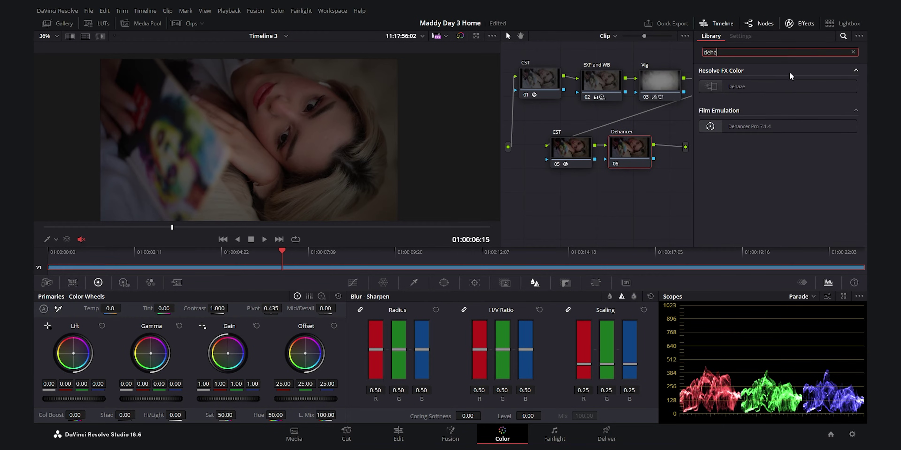
pyautogui.moveTo(766, 126); pyautogui.dragTo(630, 150)
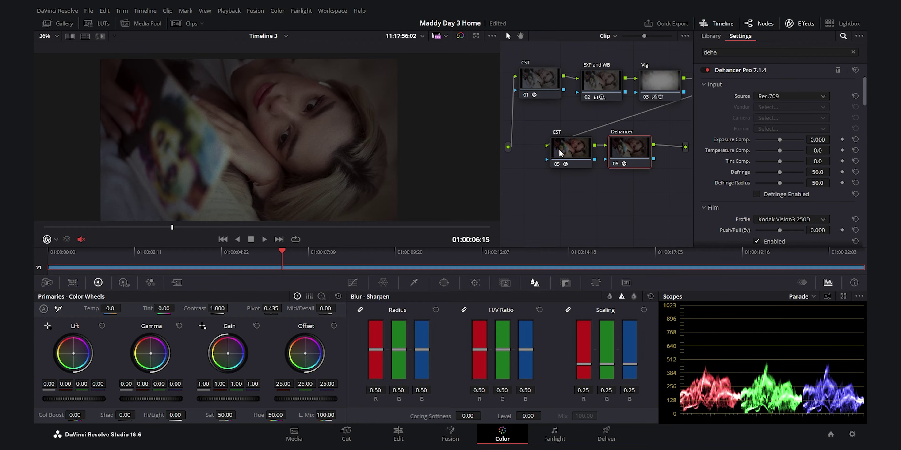
# - Compare CST node 05's output settings with the Dehancer node's input source and look through its film settings
pyautogui.click(574, 157)
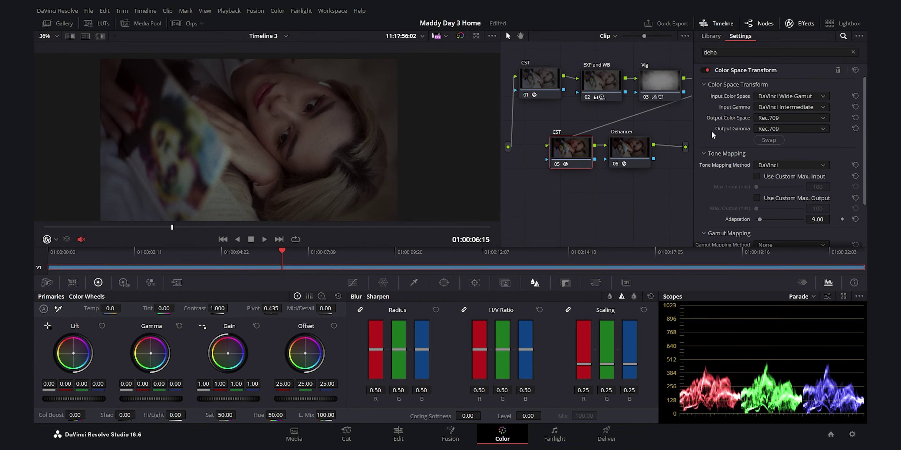
pyautogui.click(628, 146)
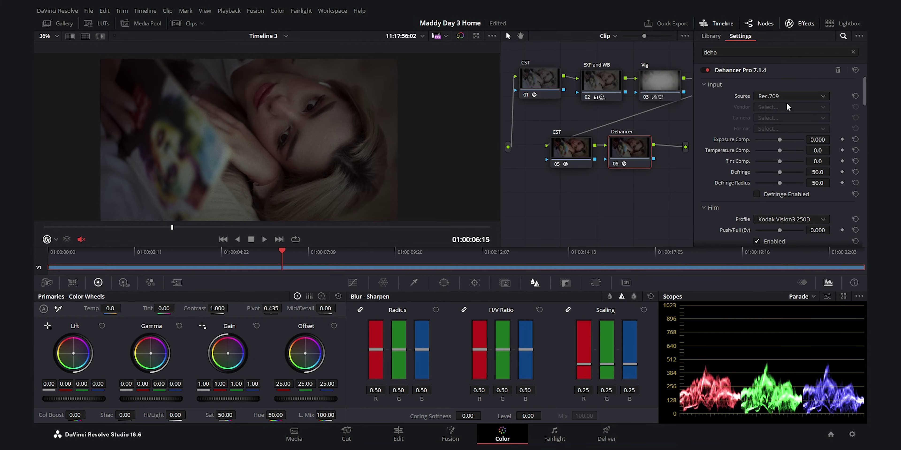
pyautogui.moveTo(865, 100); pyautogui.dragTo(866, 112)
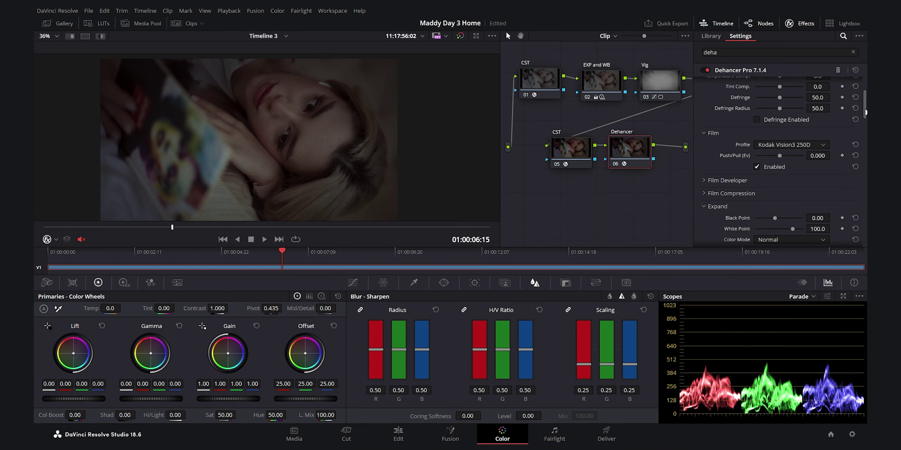
# - Set the Dehancer film profile to Kodak Pro Image 100
pyautogui.click(785, 145)
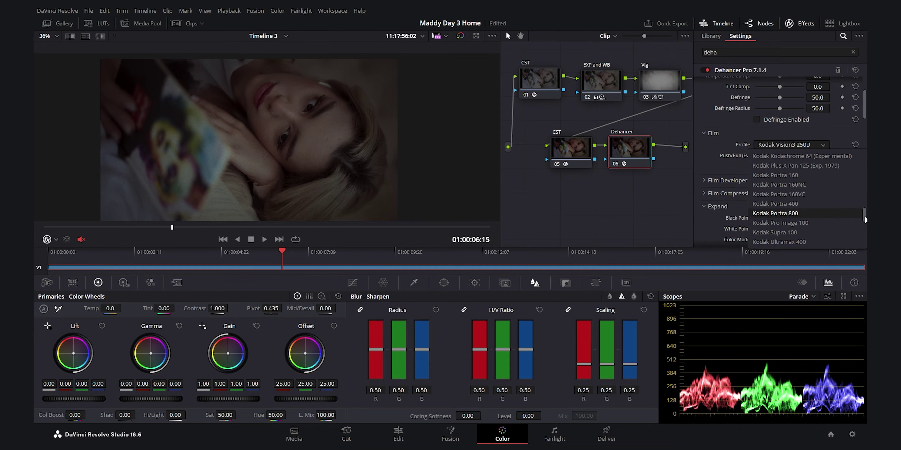
pyautogui.moveTo(865, 219); pyautogui.dragTo(865, 217)
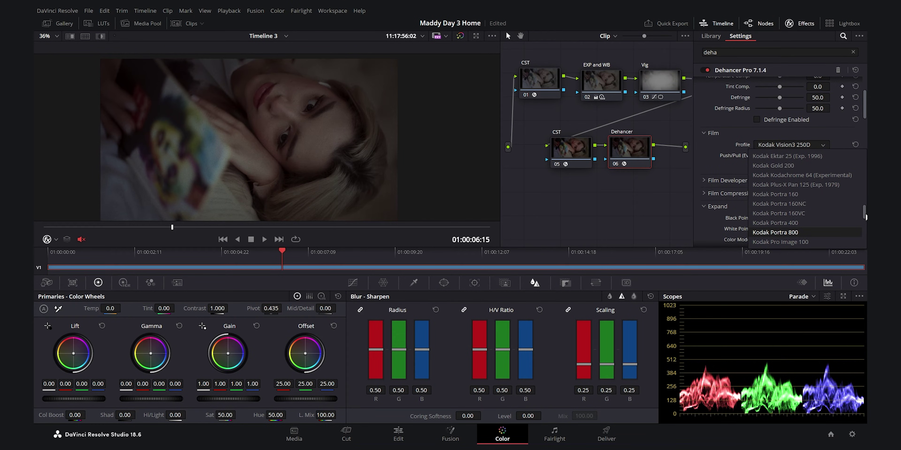
pyautogui.scroll(-3, 865, 216)
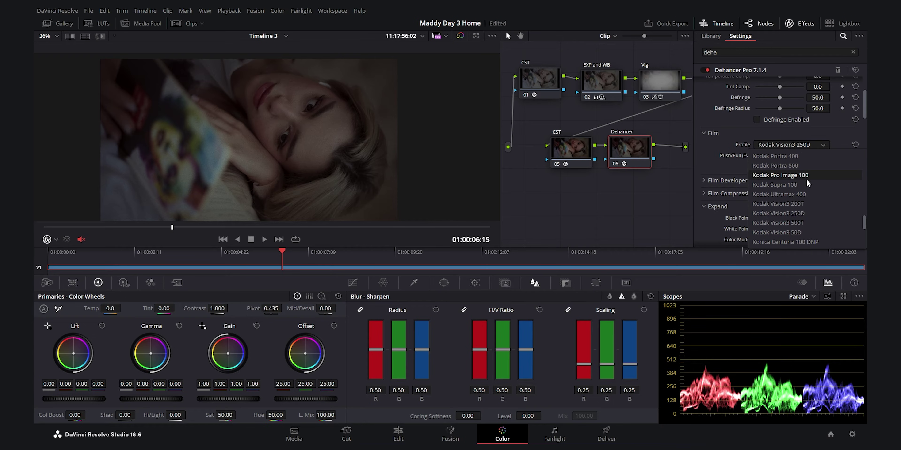
pyautogui.click(807, 176)
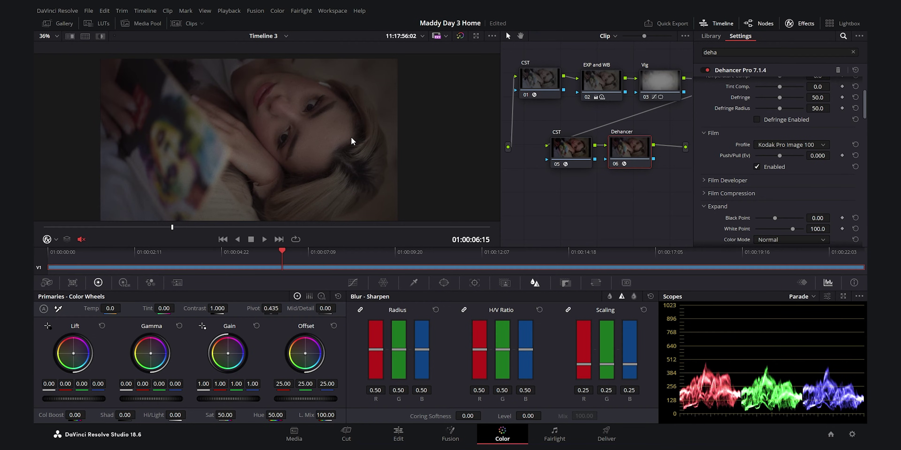
# - Enable Dehancer's Film Developer with a contrast boost of 10.1 and a color boost of 4.6
pyautogui.click(727, 180)
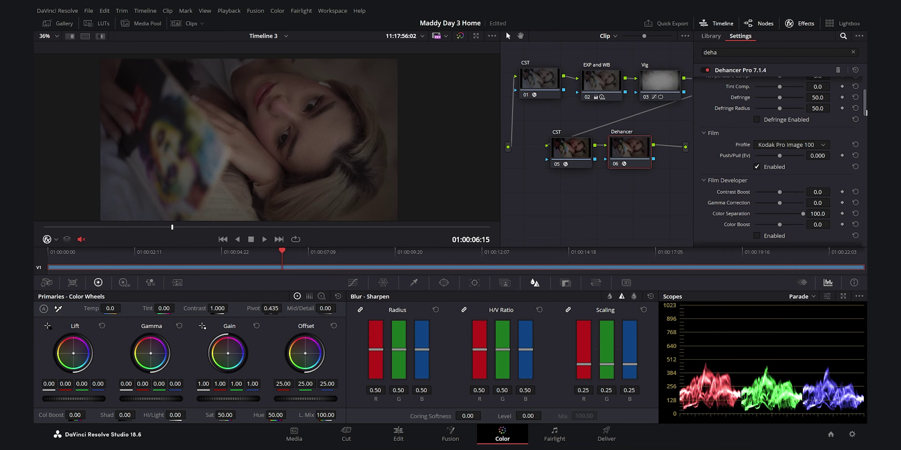
pyautogui.scroll(-3, 760, 157)
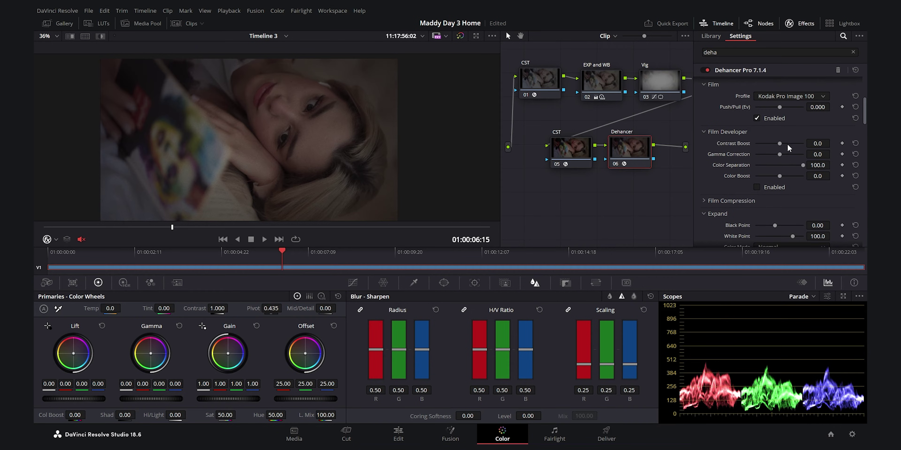
pyautogui.moveTo(779, 144); pyautogui.dragTo(783, 148)
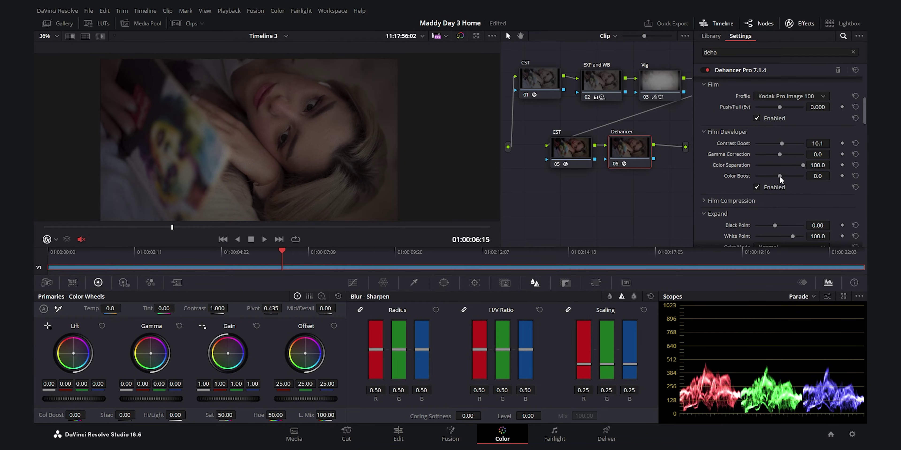
pyautogui.moveTo(779, 176); pyautogui.dragTo(783, 176)
pyautogui.moveTo(783, 176); pyautogui.dragTo(780, 176)
pyautogui.scroll(-3, 864, 121)
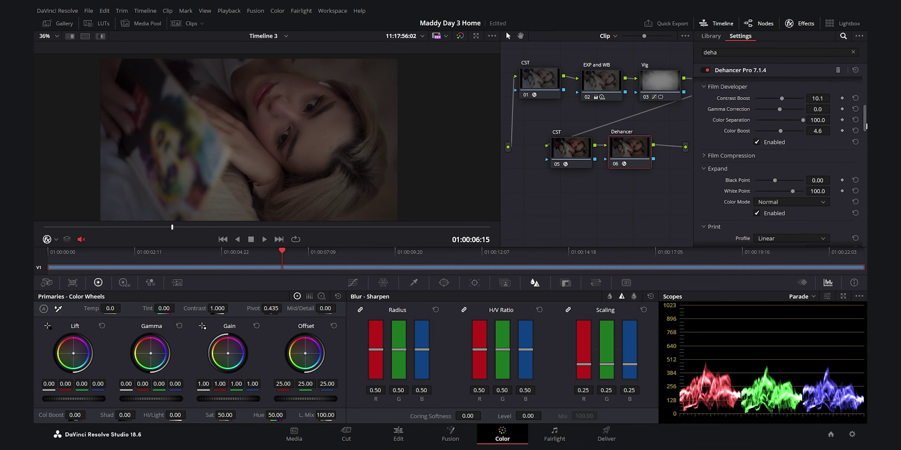
# - Look over the Film Compression settings and set the Expand black point to 3
pyautogui.scroll(-3, 866, 126)
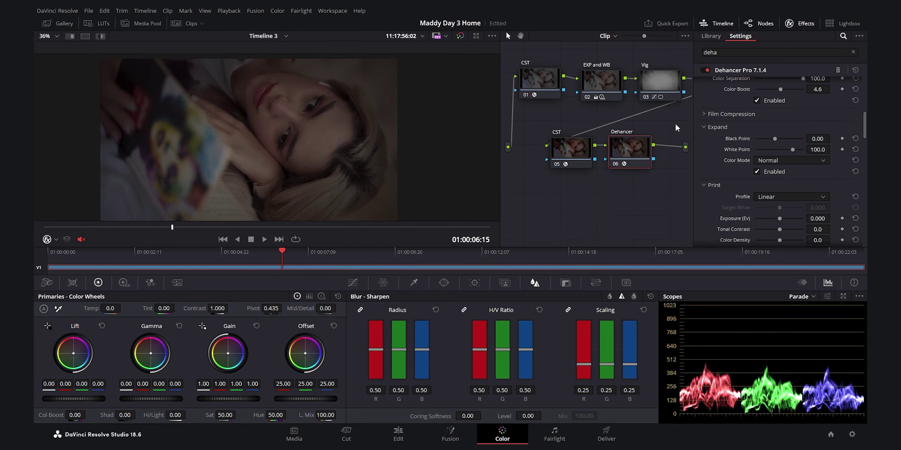
pyautogui.click(759, 115)
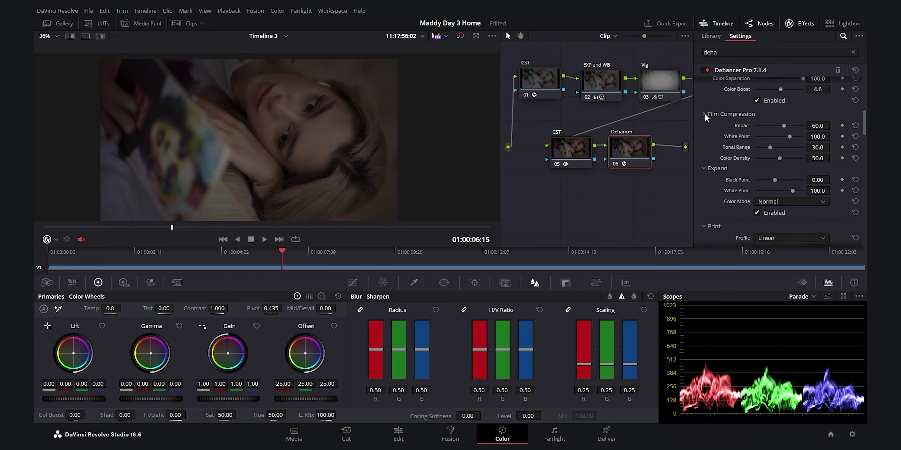
pyautogui.click(721, 114)
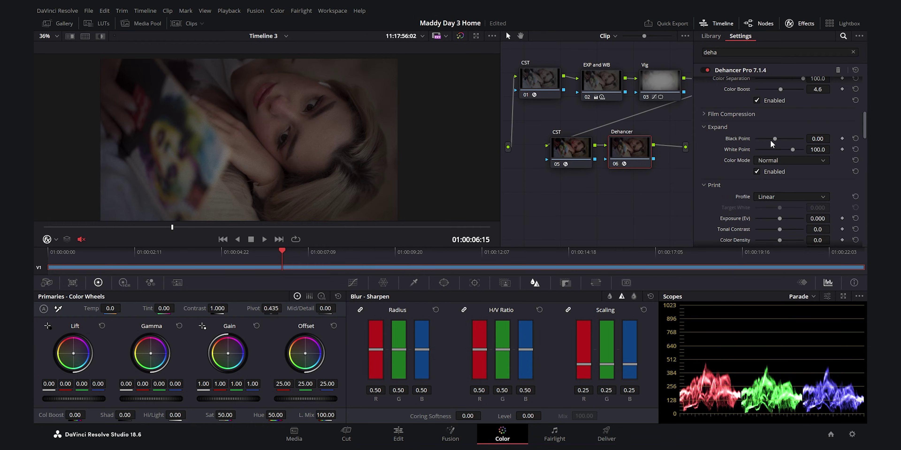
pyautogui.moveTo(774, 139); pyautogui.dragTo(777, 139)
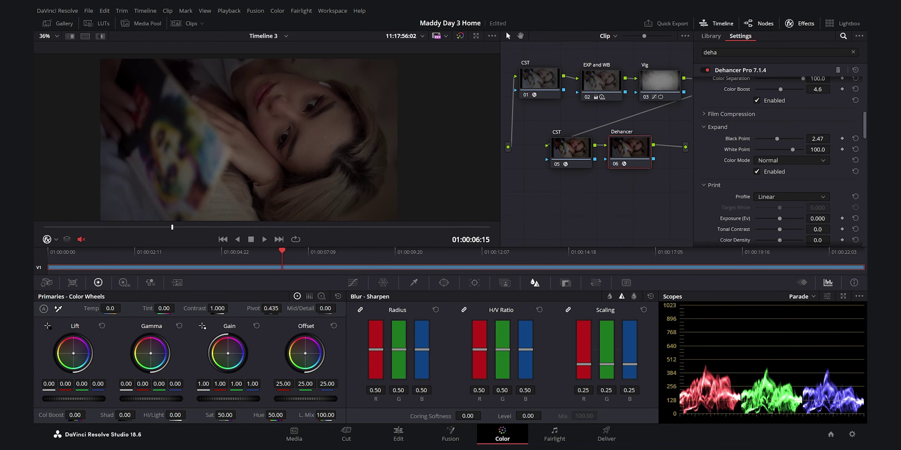
pyautogui.click(812, 138)
pyautogui.write('3')
pyautogui.press('Return')
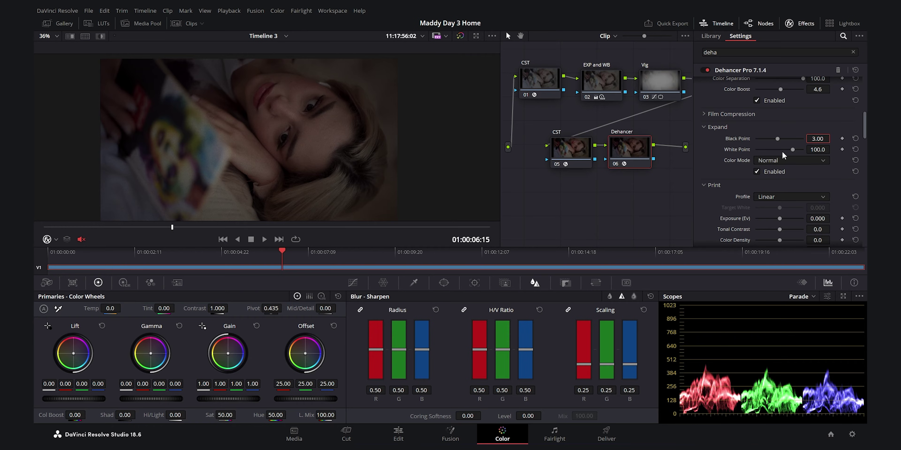
# - Set the Expand white point to 70 to brighten the image
pyautogui.moveTo(795, 150); pyautogui.dragTo(777, 150)
pyautogui.click(817, 150)
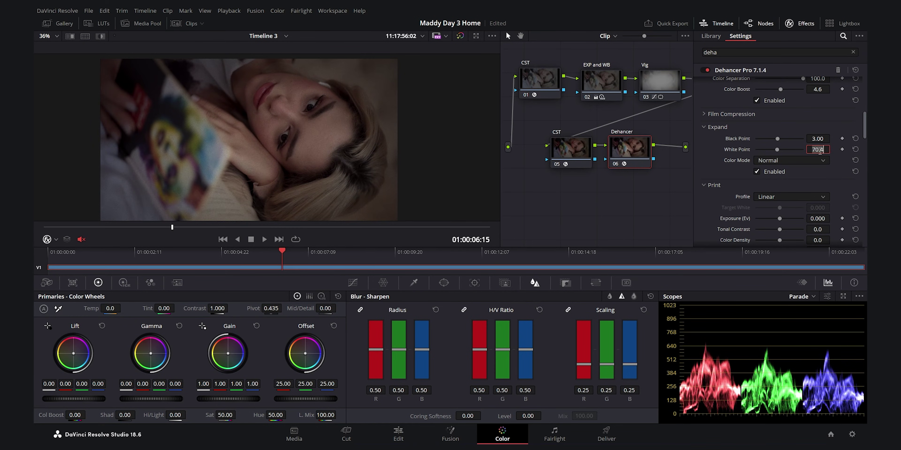
pyautogui.write('70')
pyautogui.press('Return')
# - Set the Print tonal contrast to 0.4 and keep the Print section enabled
pyautogui.moveTo(864, 132); pyautogui.dragTo(867, 144)
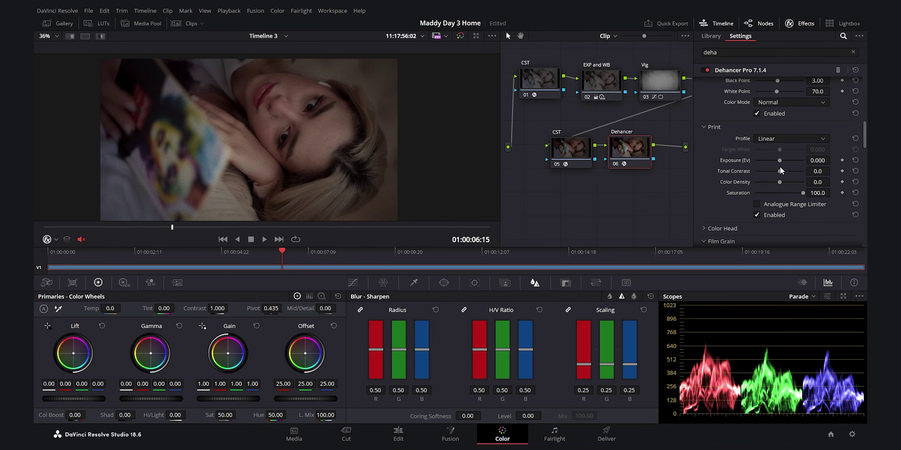
pyautogui.moveTo(779, 171); pyautogui.dragTo(780, 171)
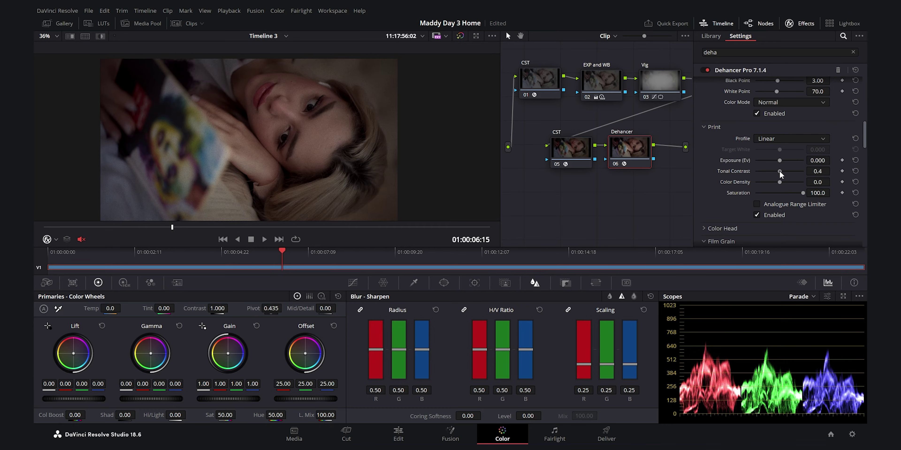
pyautogui.click(772, 215)
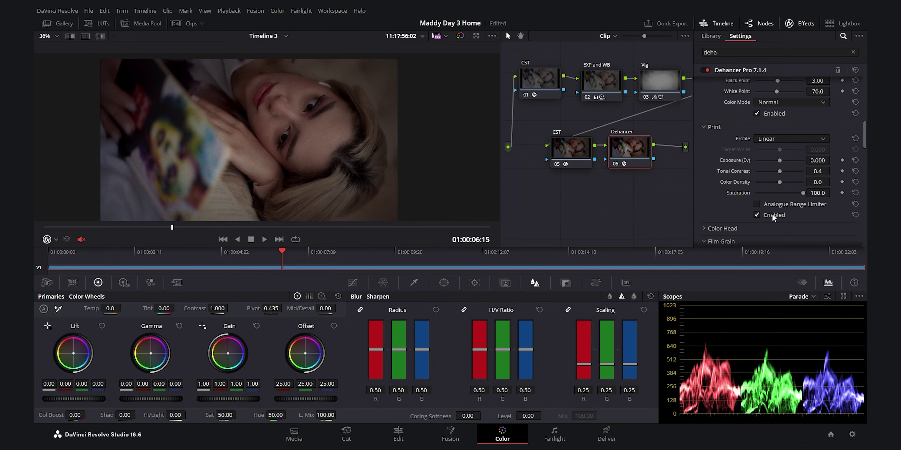
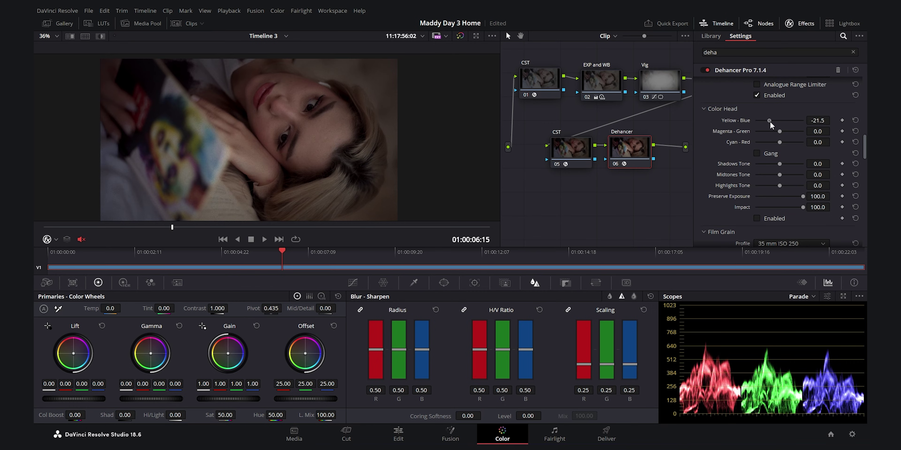
# - Enable Color Head and set Yellow-Blue to -11.4, Magenta-Green to -5.9 and Cyan-Red to -4.2
pyautogui.click(757, 219)
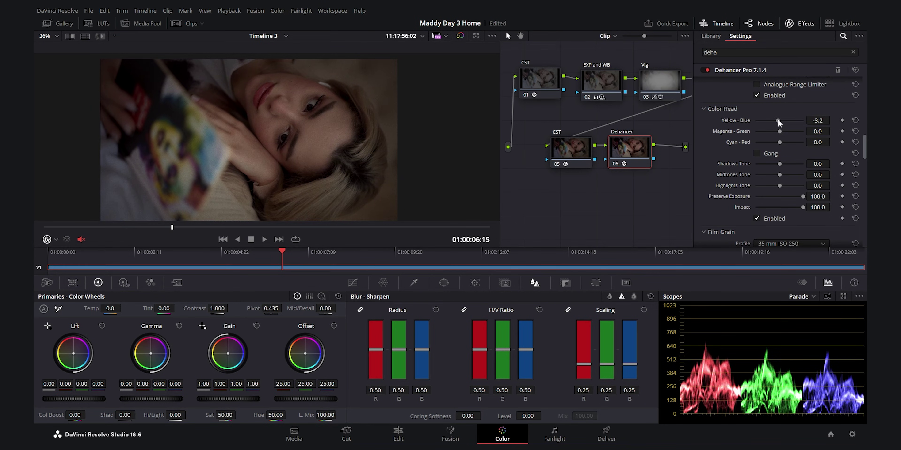
pyautogui.moveTo(780, 120)
pyautogui.mouseDown()
pyautogui.moveTo(769, 125)
pyautogui.moveTo(779, 123)
pyautogui.mouseUp()
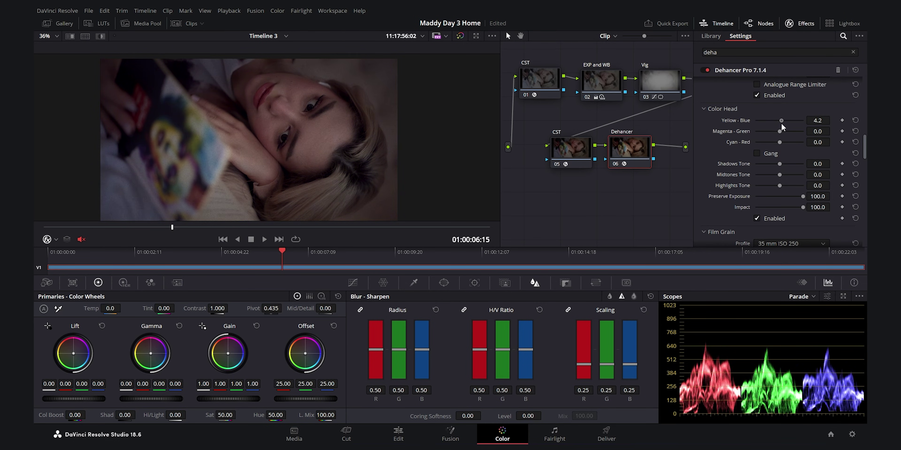
pyautogui.moveTo(779, 123); pyautogui.dragTo(773, 123)
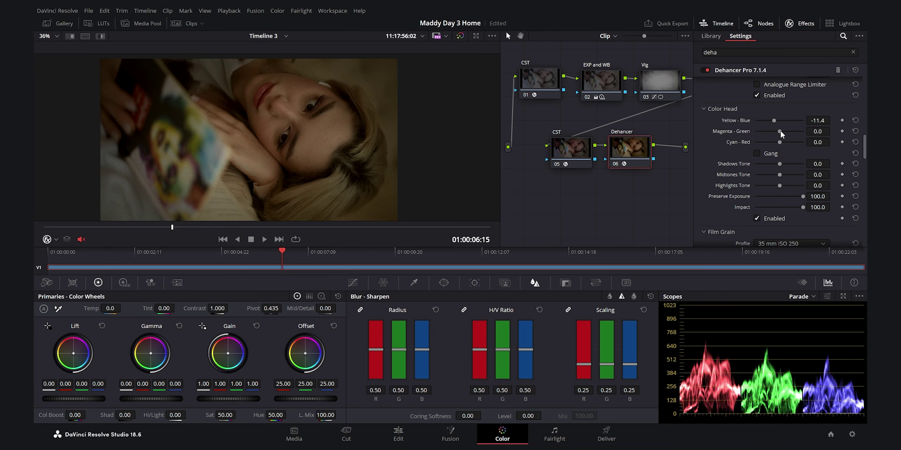
pyautogui.moveTo(780, 132); pyautogui.dragTo(776, 131)
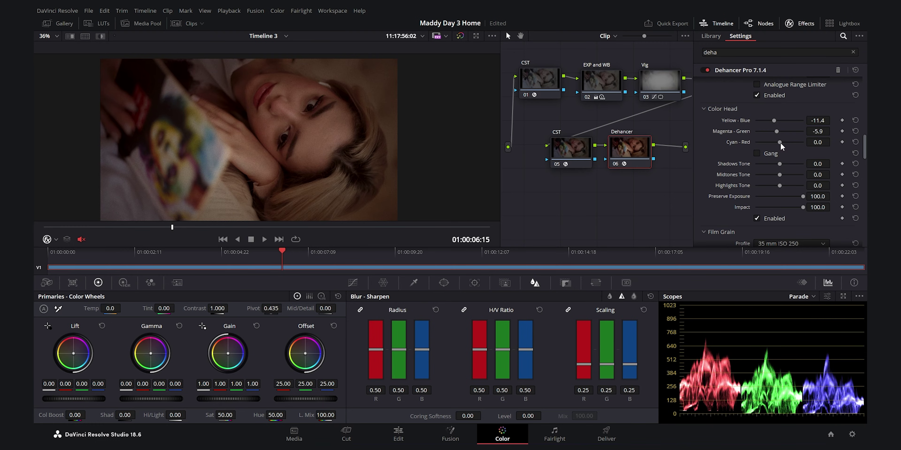
pyautogui.moveTo(781, 143); pyautogui.dragTo(777, 143)
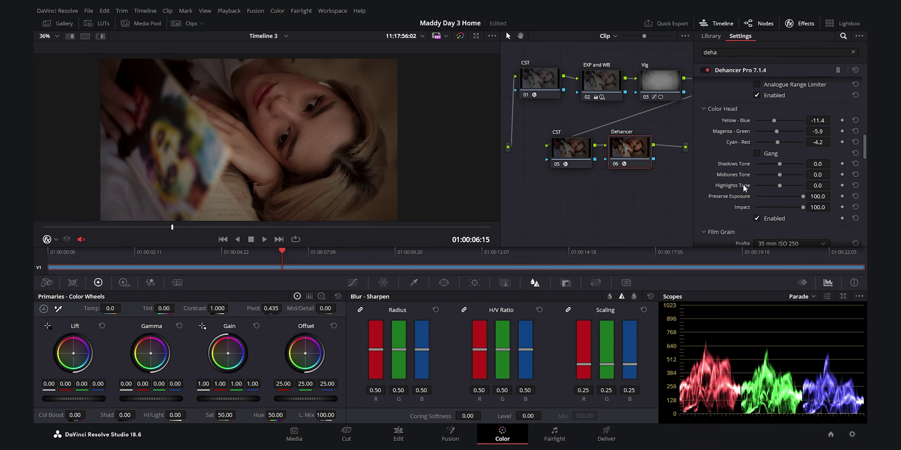
# - Set the Color Head shadows tone to -6.4 and midtones tone to 21.1, judging the skin up close
pyautogui.moveTo(779, 163)
pyautogui.mouseDown()
pyautogui.moveTo(765, 166)
pyautogui.moveTo(790, 168)
pyautogui.moveTo(780, 176)
pyautogui.mouseUp()
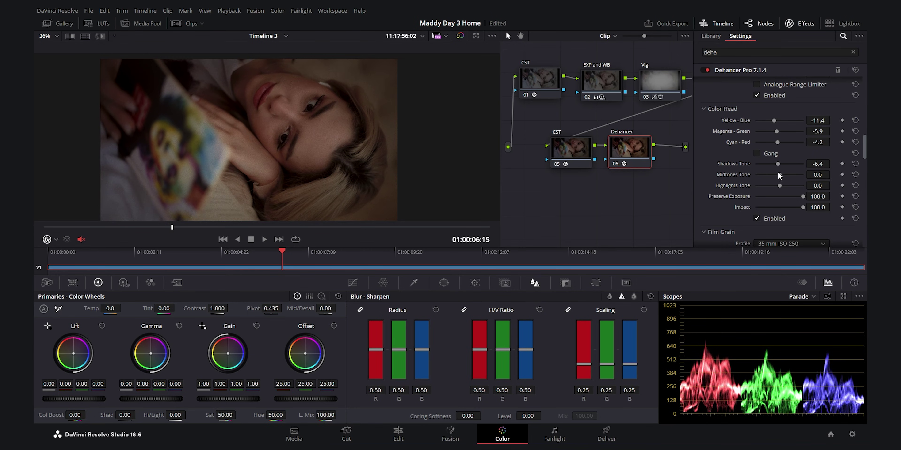
pyautogui.moveTo(777, 174); pyautogui.dragTo(787, 179)
pyautogui.scroll(1, 337, 114)
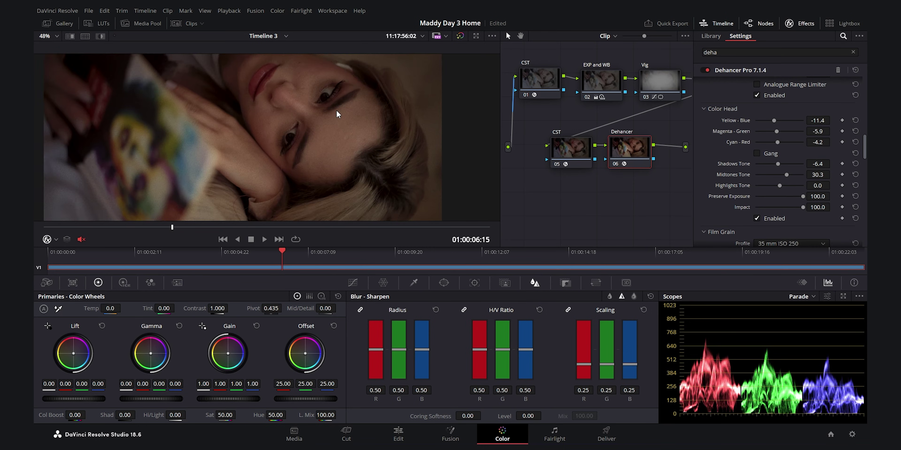
pyautogui.scroll(1, 338, 113)
pyautogui.moveTo(788, 177)
pyautogui.mouseDown()
pyautogui.moveTo(773, 178)
pyautogui.moveTo(793, 184)
pyautogui.moveTo(785, 180)
pyautogui.mouseUp()
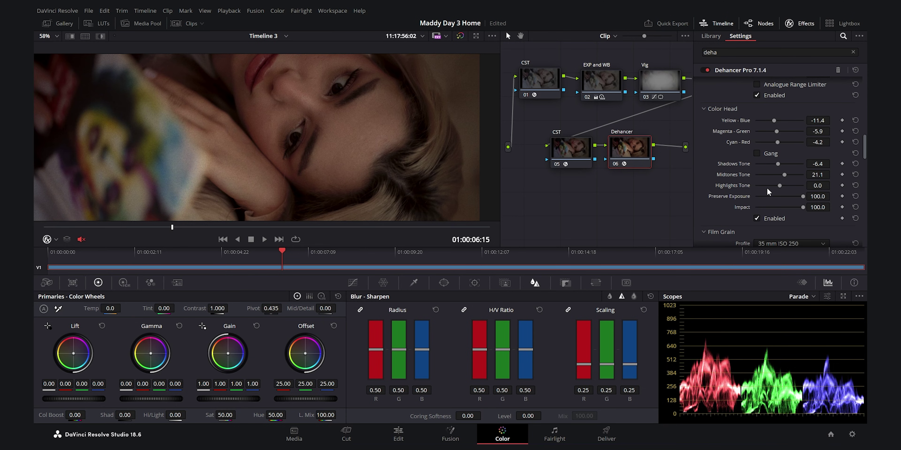
# - Try a Color Head highlights tone of -41.3 and reset it to its default
pyautogui.moveTo(780, 186); pyautogui.dragTo(770, 186)
pyautogui.scroll(-2, 344, 134)
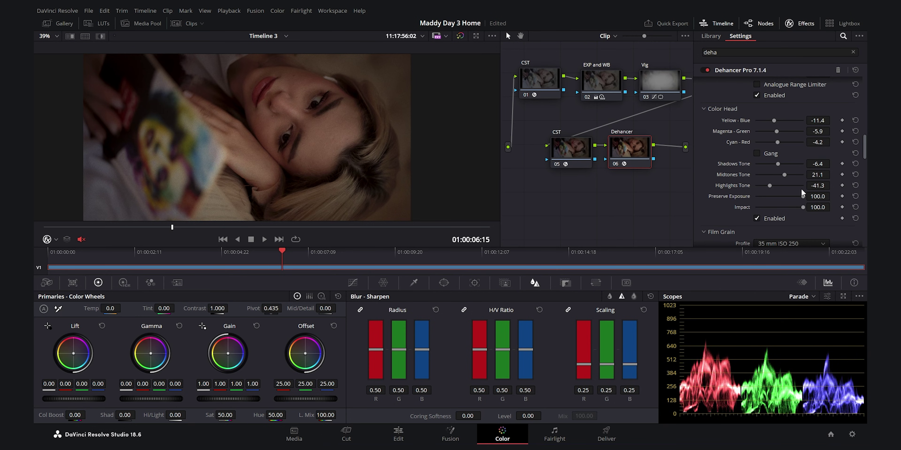
pyautogui.click(855, 186)
# - Bring up Dehancer's Film Grain settings and save the project
pyautogui.scroll(-4, 808, 185)
pyautogui.scroll(-1, 784, 164)
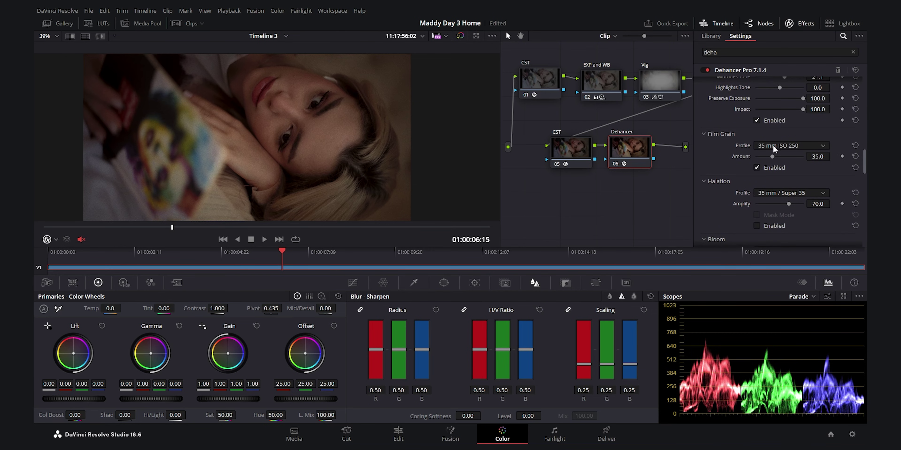
pyautogui.hotkey('ctrl', 's')
# - Compare the frame with Film Grain off and on up close, and inspect the grain at several magnifications
pyautogui.scroll(5, 388, 161)
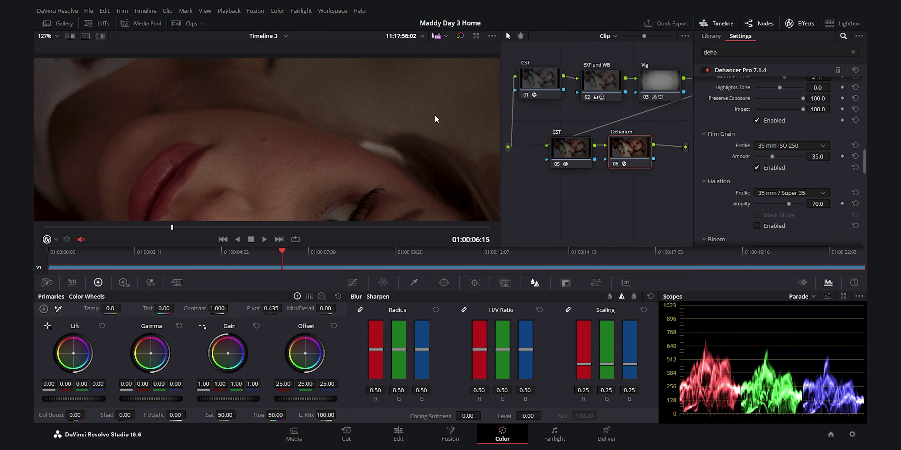
pyautogui.click(777, 168)
pyautogui.click(776, 168)
pyautogui.scroll(-3, 364, 153)
pyautogui.scroll(-2, 432, 113)
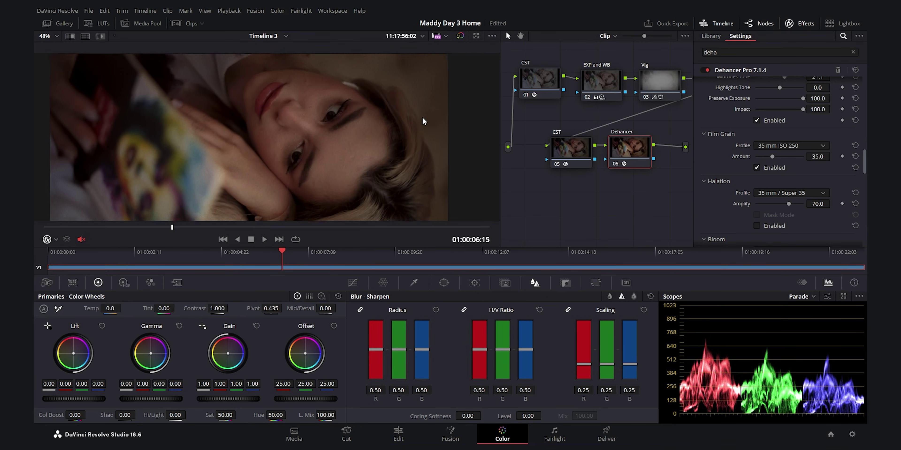
pyautogui.scroll(3, 406, 113)
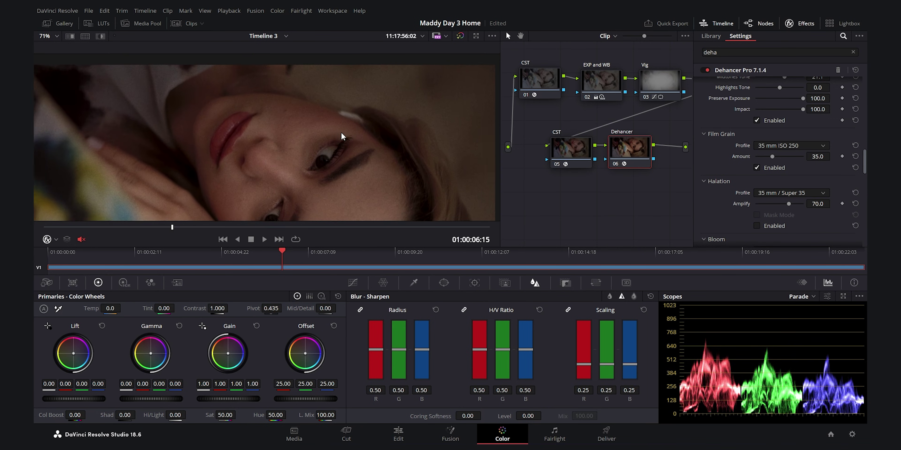
pyautogui.scroll(-3, 401, 129)
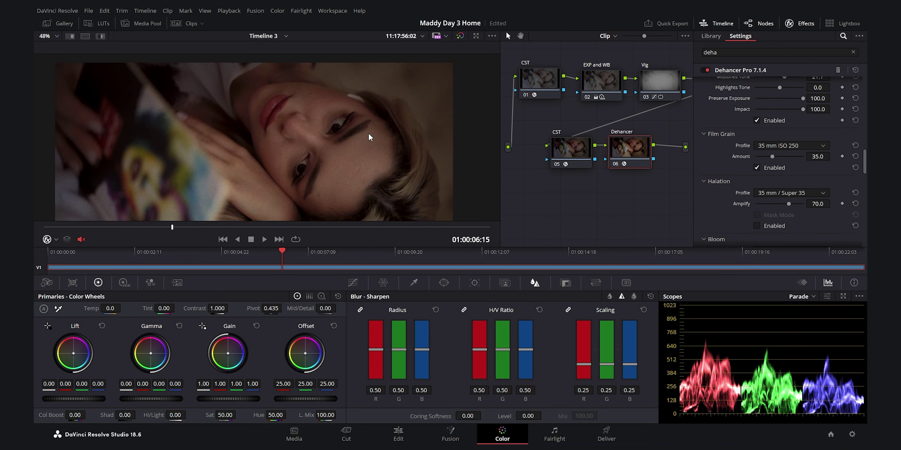
pyautogui.scroll(-1, 378, 128)
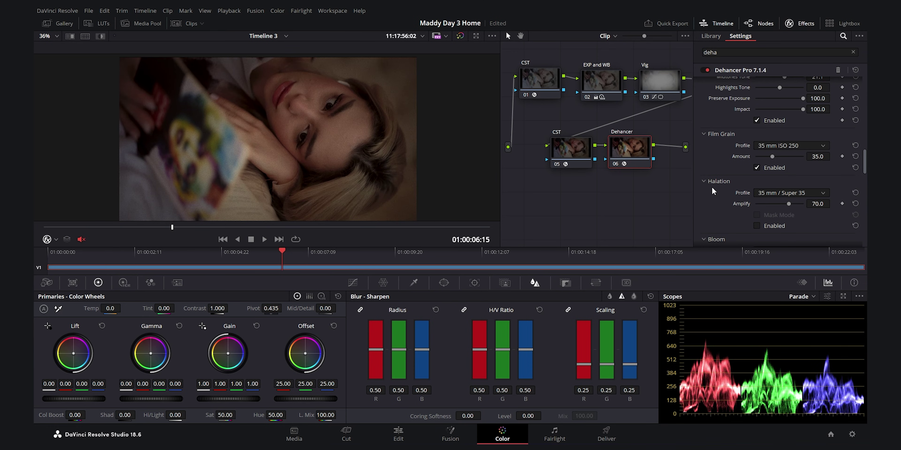
# - Enable Dehancer's Bloom and check its effect on the frame
pyautogui.moveTo(864, 164); pyautogui.dragTo(866, 178)
pyautogui.click(765, 192)
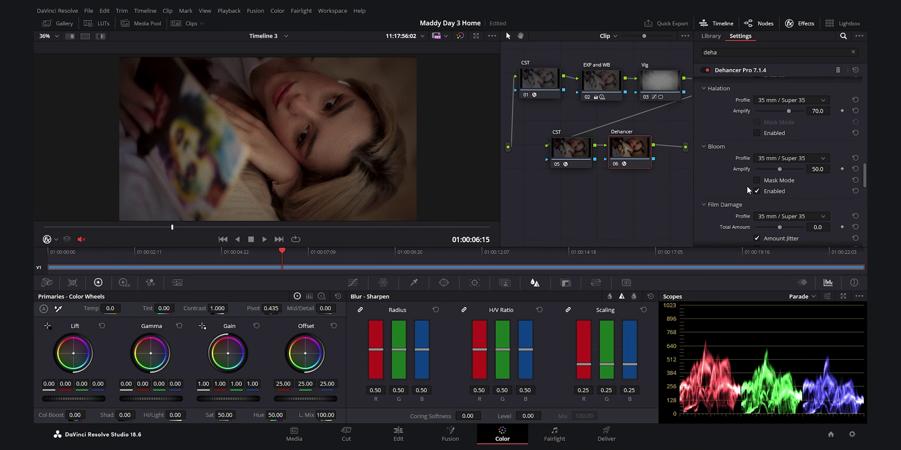
pyautogui.scroll(5, 233, 74)
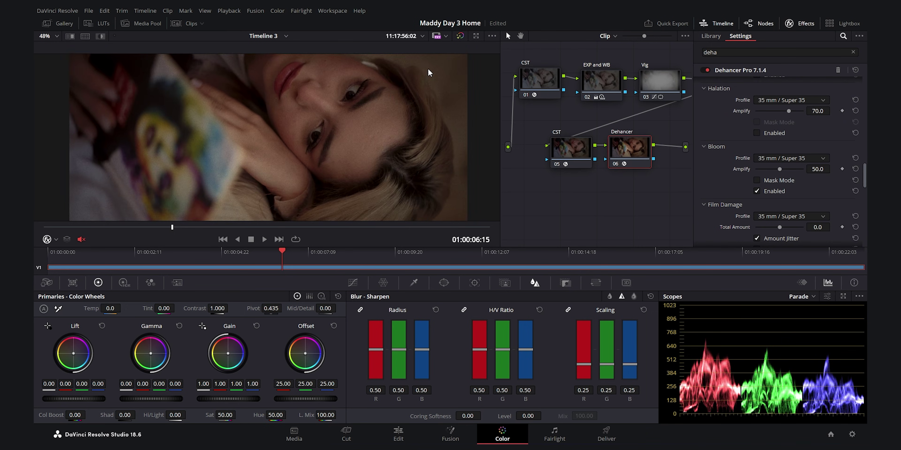
# - Compare the frame with Dehancer's Bloom off and on up close and at reduced magnification
pyautogui.scroll(1, 448, 85)
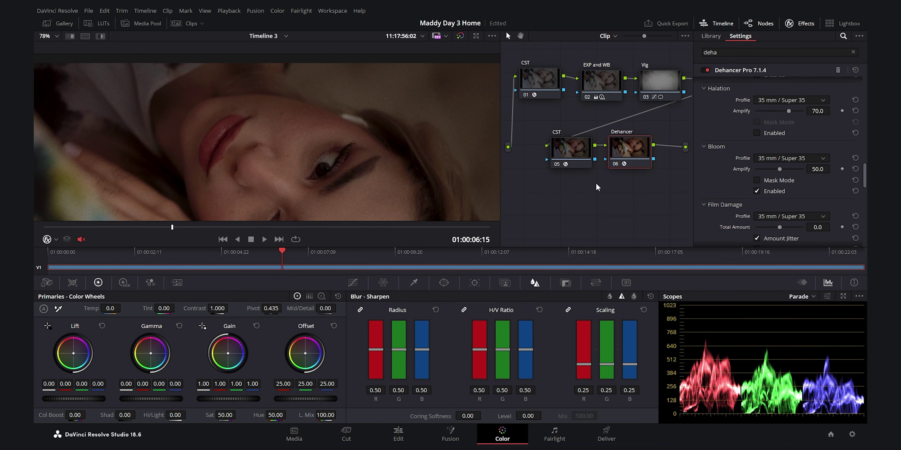
pyautogui.click(756, 191)
pyautogui.click(770, 191)
pyautogui.scroll(-5, 346, 147)
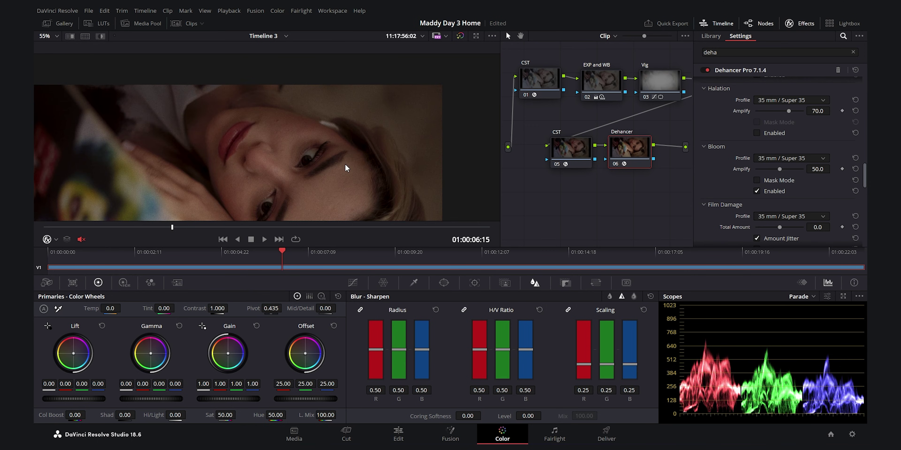
pyautogui.scroll(-1, 345, 123)
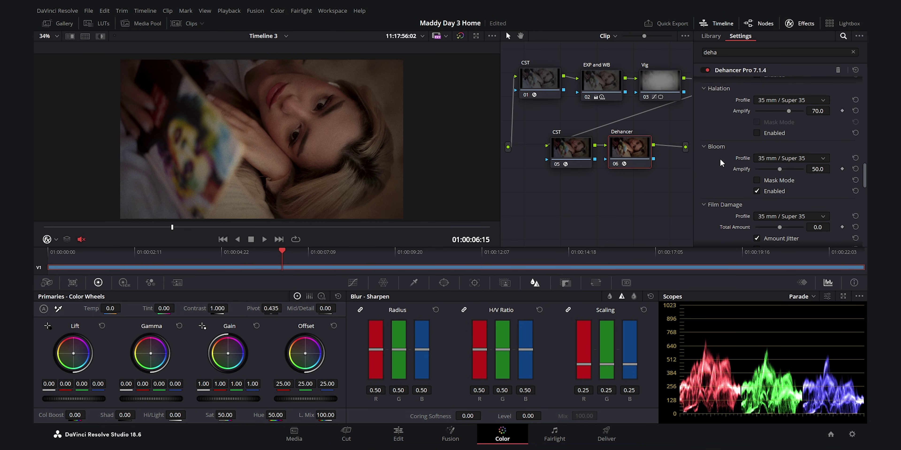
# - Set Dehancer's Film Damage profile to 16 mm / Super 16 with a total amount of 13.3
pyautogui.scroll(-2, 834, 180)
pyautogui.scroll(-1, 833, 180)
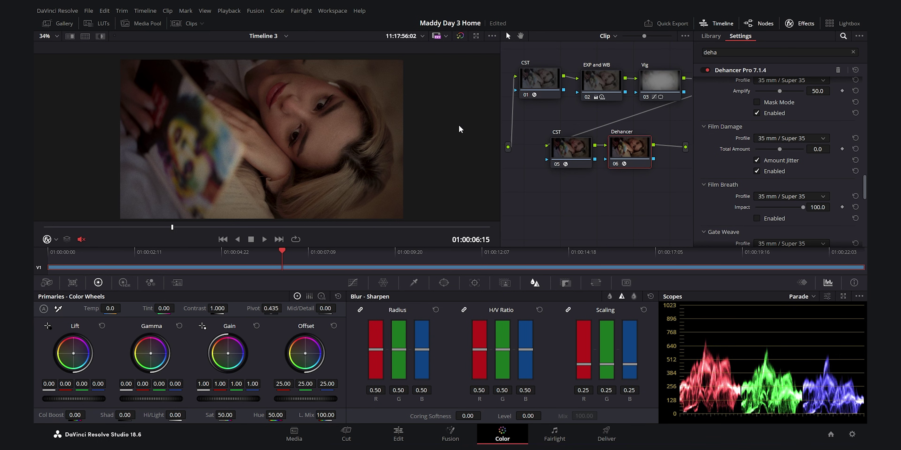
pyautogui.click(264, 239)
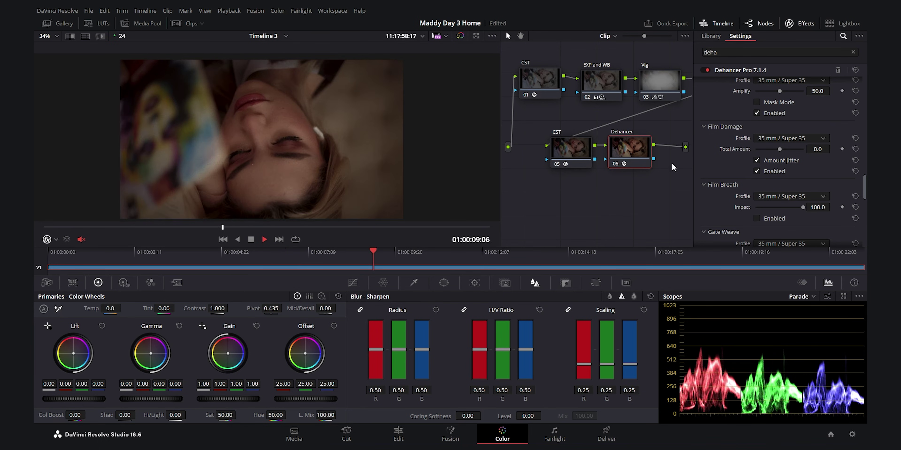
pyautogui.press('space')
pyautogui.click(790, 138)
pyautogui.click(800, 173)
pyautogui.moveTo(786, 152); pyautogui.dragTo(786, 151)
# - Play the clip from several points, including in full screen, to check the film damage in motion
pyautogui.click(220, 228)
pyautogui.click(264, 239)
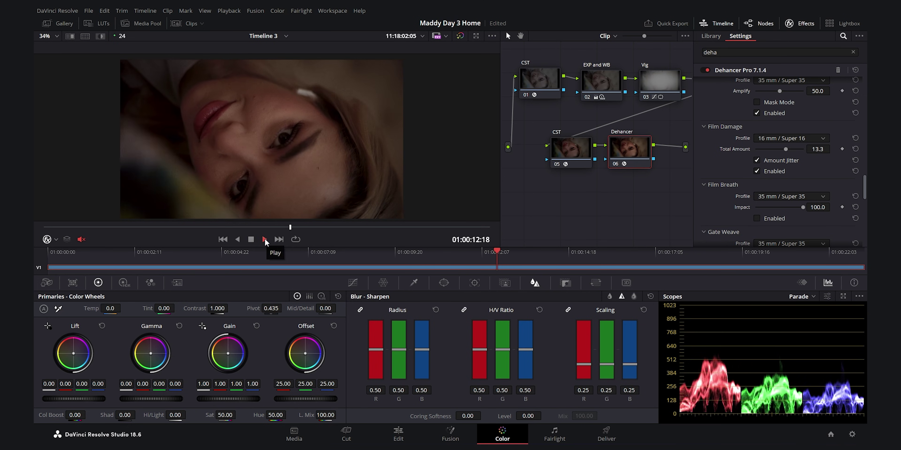
pyautogui.click(124, 227)
pyautogui.moveTo(124, 227); pyautogui.dragTo(177, 225)
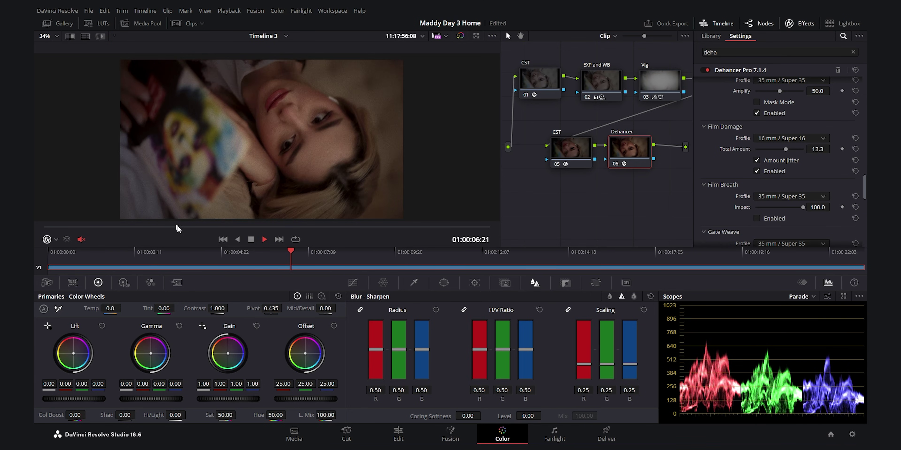
pyautogui.hotkey('ctrl', 'f')
pyautogui.press('space')
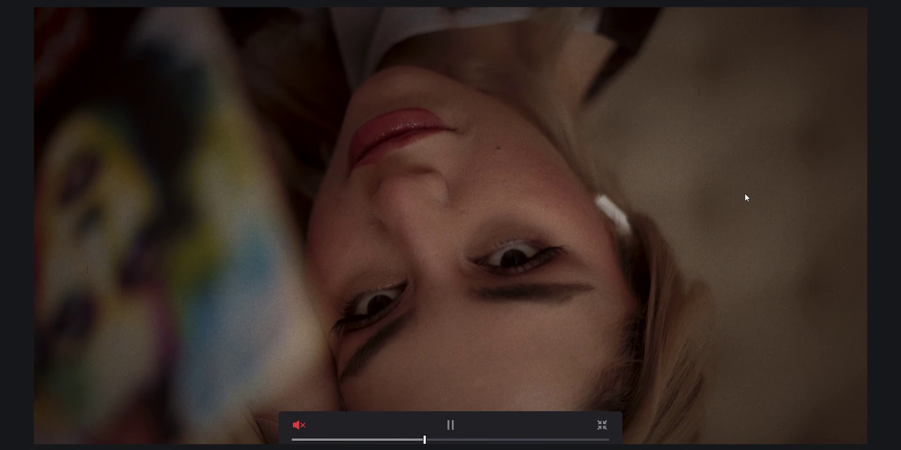
pyautogui.press('space')
pyautogui.hotkey('ctrl', 'f')
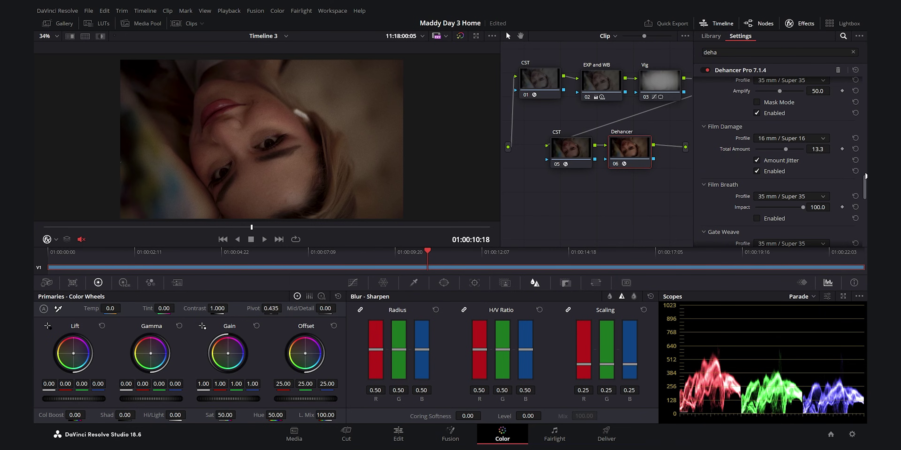
# - Enable Dehancer's Vignette and bring the playhead back to 01:00:07:02
pyautogui.scroll(-2, 865, 185)
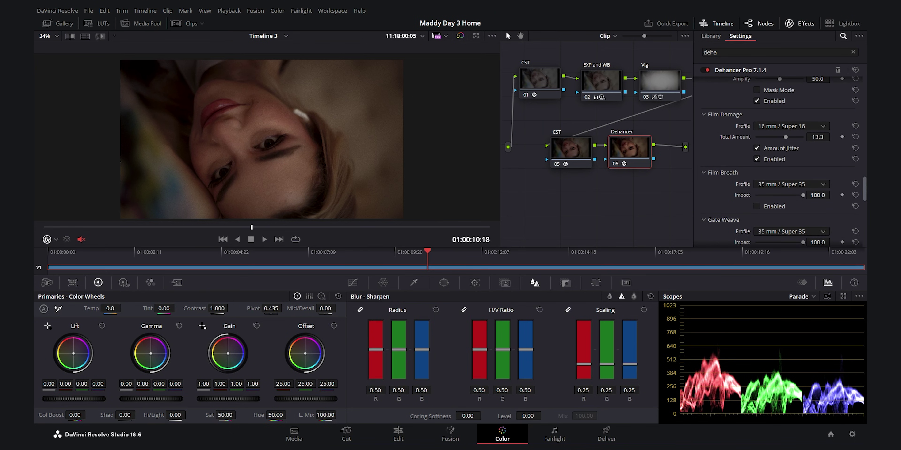
pyautogui.moveTo(862, 177); pyautogui.dragTo(862, 220)
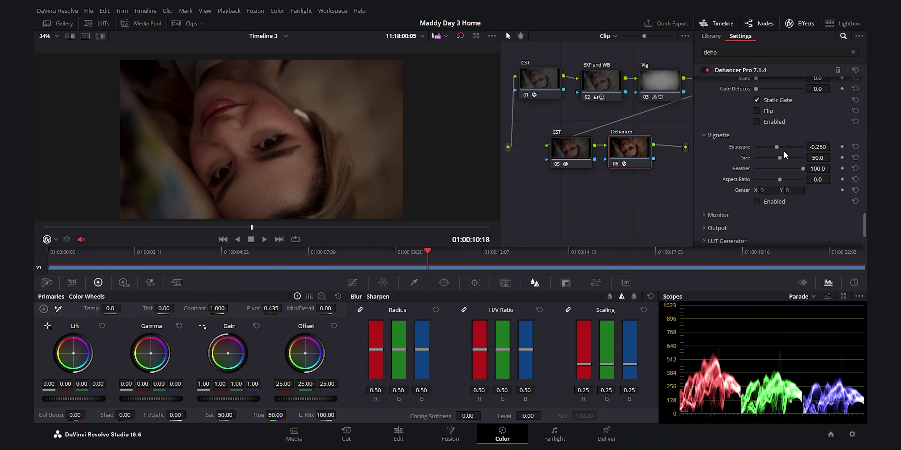
pyautogui.click(765, 203)
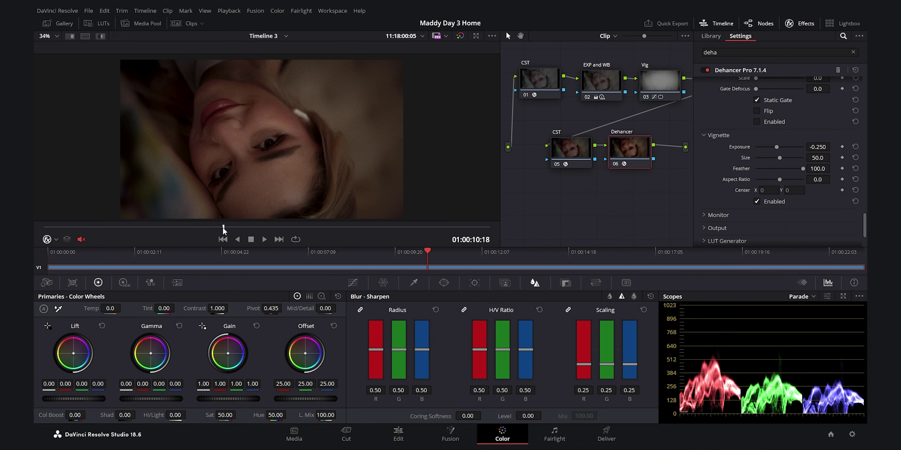
pyautogui.click(210, 228)
pyautogui.moveTo(210, 231); pyautogui.dragTo(184, 239)
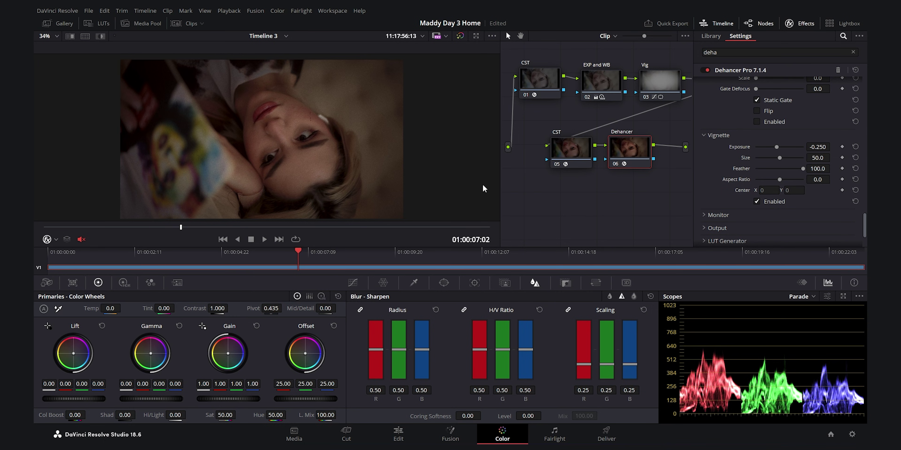
# - Compare the frame with the Dehancer node disabled and enabled
pyautogui.hotkey('ctrl', 'd')
pyautogui.hotkey('ctrl', 'd')
pyautogui.hotkey('ctrl', 'd')
pyautogui.hotkey('ctrl', 'd')
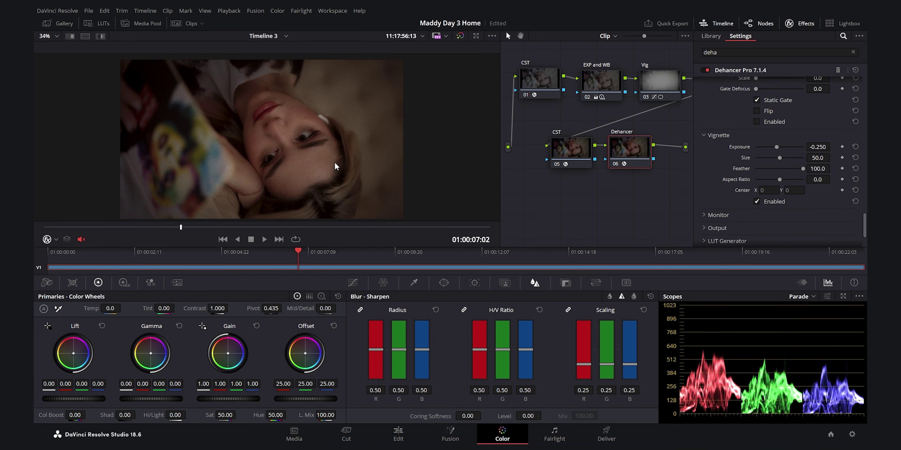
pyautogui.hotkey('ctrl', 'd')
pyautogui.hotkey('ctrl', 'd')
pyautogui.hotkey('ctrl', 'd')
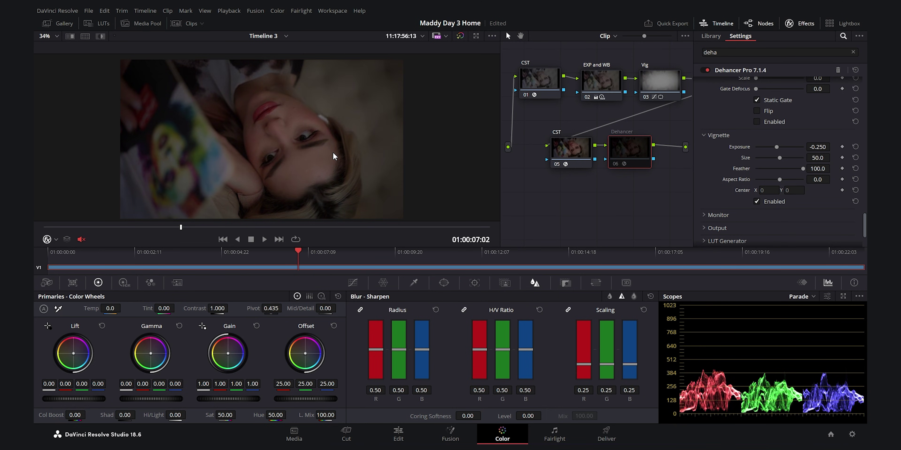
# - Review the clip in full screen, scrubbing through several frames to judge the grade against the original footage
pyautogui.hotkey('ctrl', 'f')
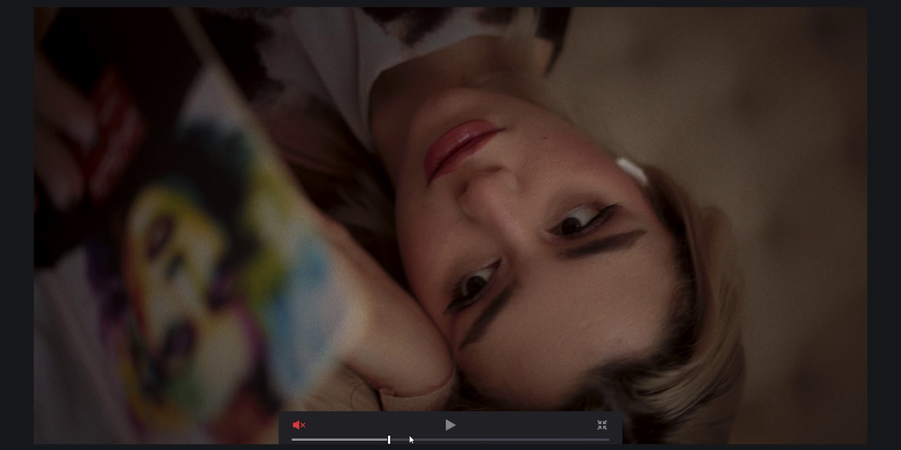
pyautogui.moveTo(412, 440); pyautogui.dragTo(367, 441)
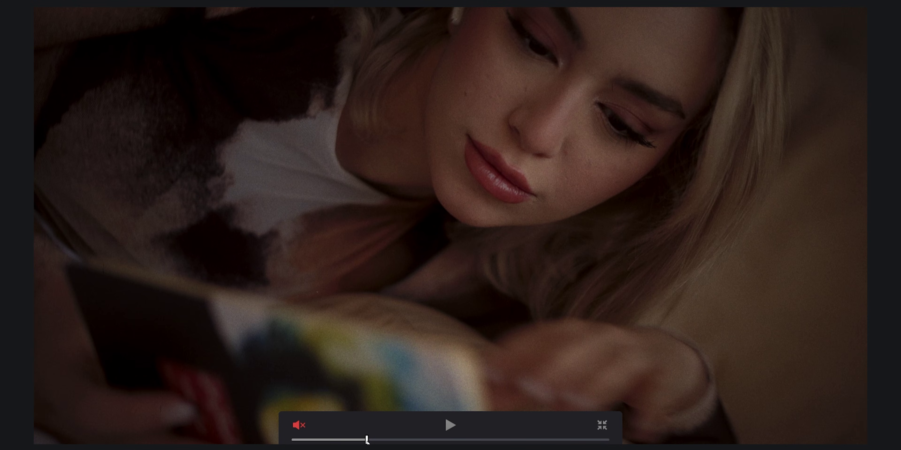
pyautogui.hotkey('ctrl', 'f')
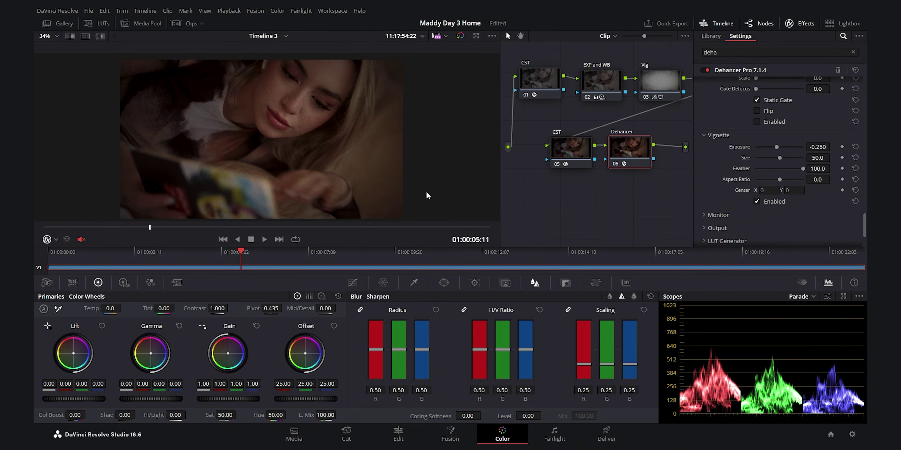
pyautogui.hotkey('ctrl', 'f')
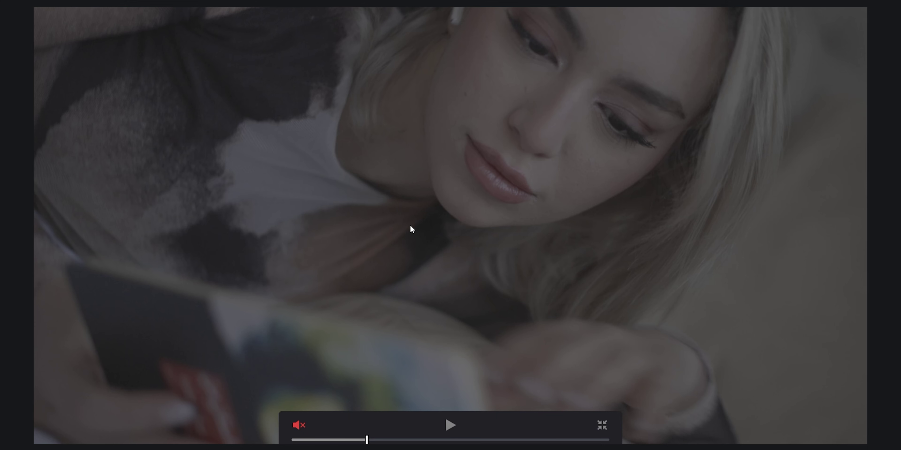
pyautogui.click(342, 439)
pyautogui.moveTo(337, 440); pyautogui.dragTo(382, 440)
pyautogui.press('Escape')
# - Compare the frame at 01:00:06:15 with all grades bypassed and active
pyautogui.hotkey('shift', 'd')
pyautogui.hotkey('shift', 'd')
pyautogui.hotkey('shift', 'd')
pyautogui.hotkey('shift', 'd')
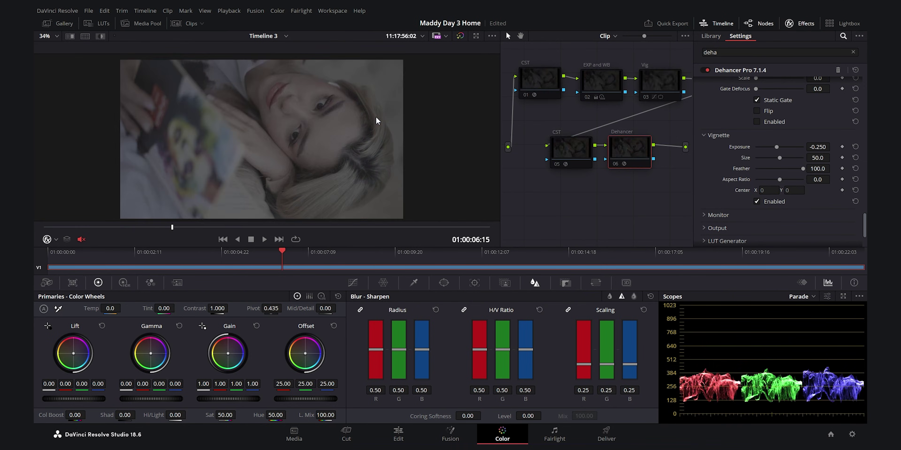
pyautogui.hotkey('shift', 'd')
pyautogui.hotkey('shift', 'd')
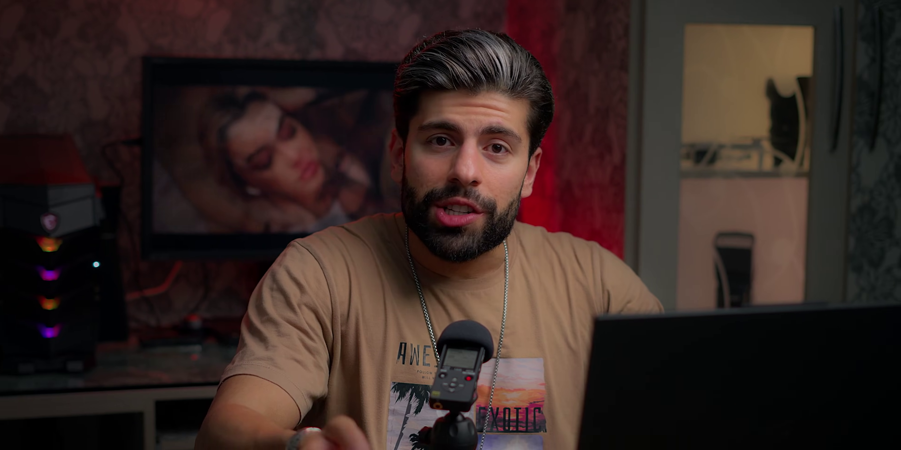